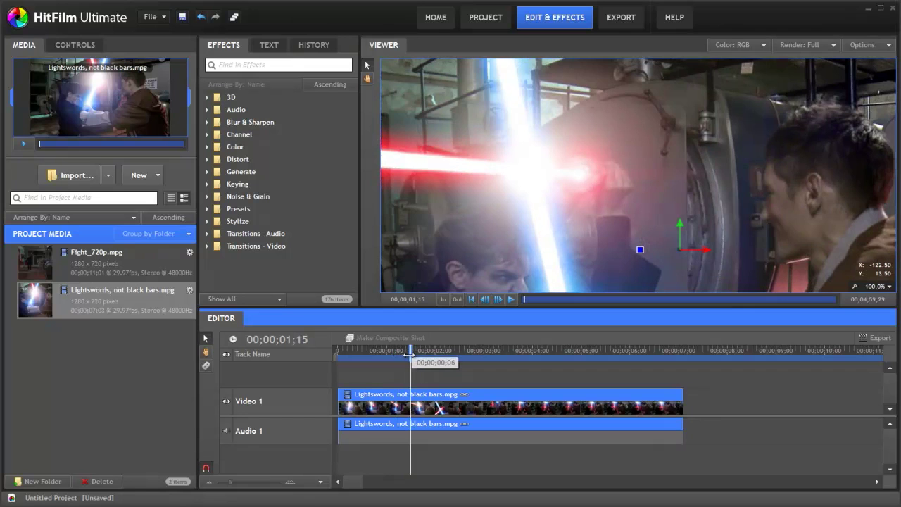
Review the fight clip and make a composite shot from Fight_720p.mpg
drag(413, 356, 396, 356)
click(97, 273)
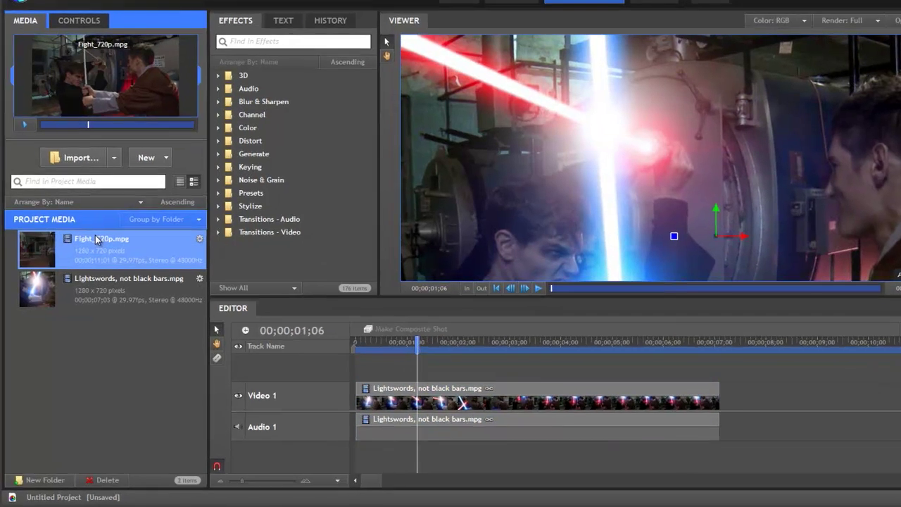
right_click(104, 241)
click(223, 423)
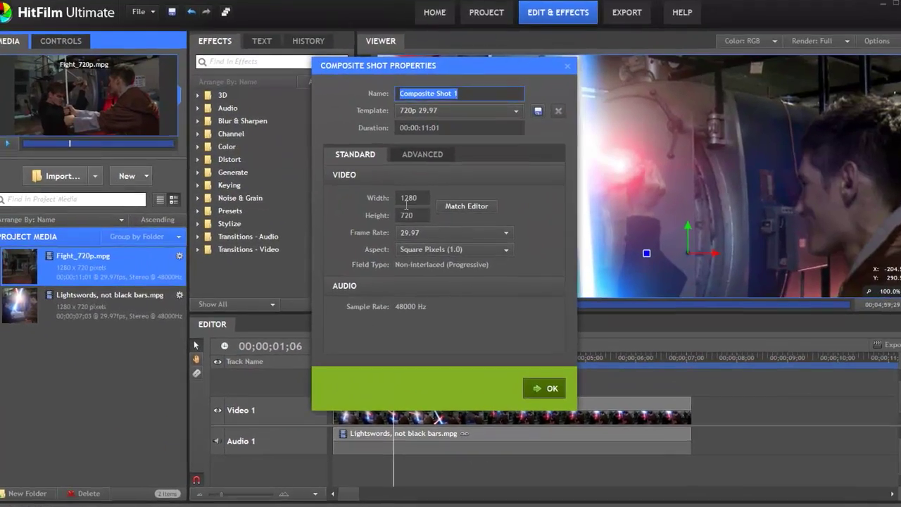
Set the composite to 1380 × 820 and name it Sword Comp
click(637, 20)
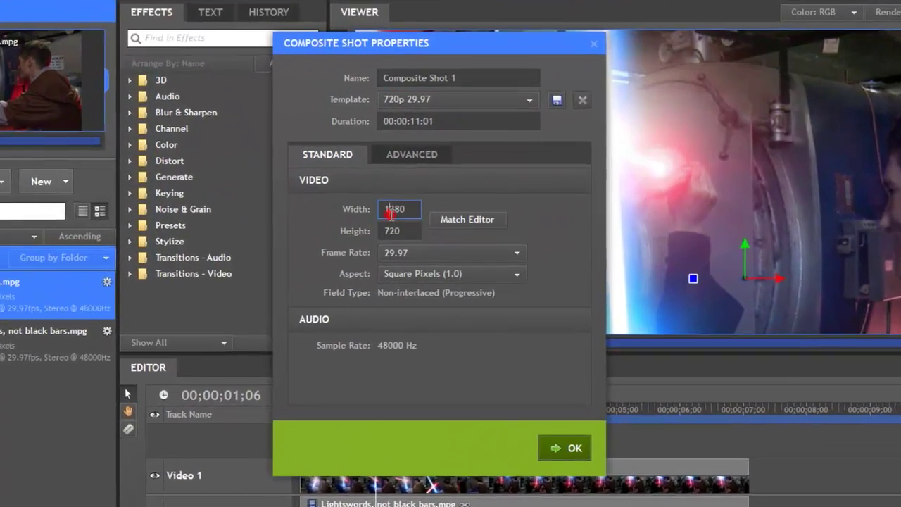
drag(391, 215, 384, 234)
text(3)
text(8)
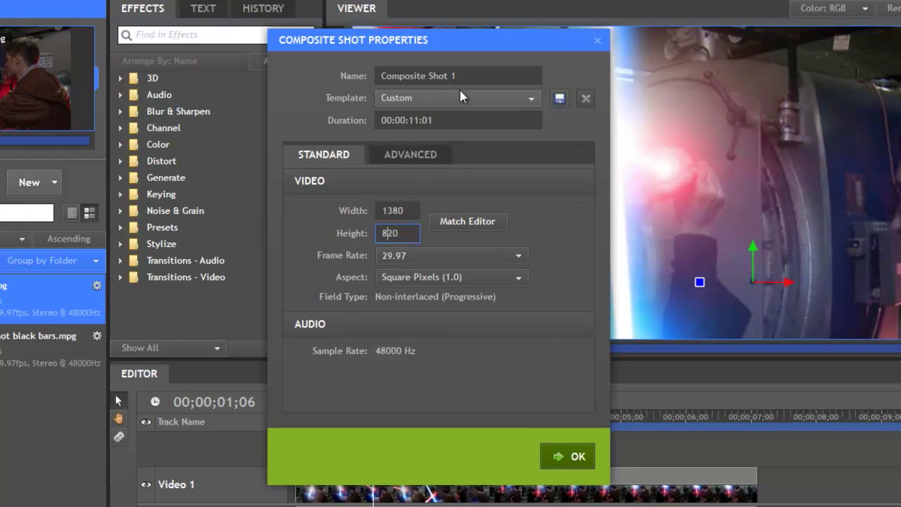
drag(459, 77, 367, 60)
text(Sword Comp)
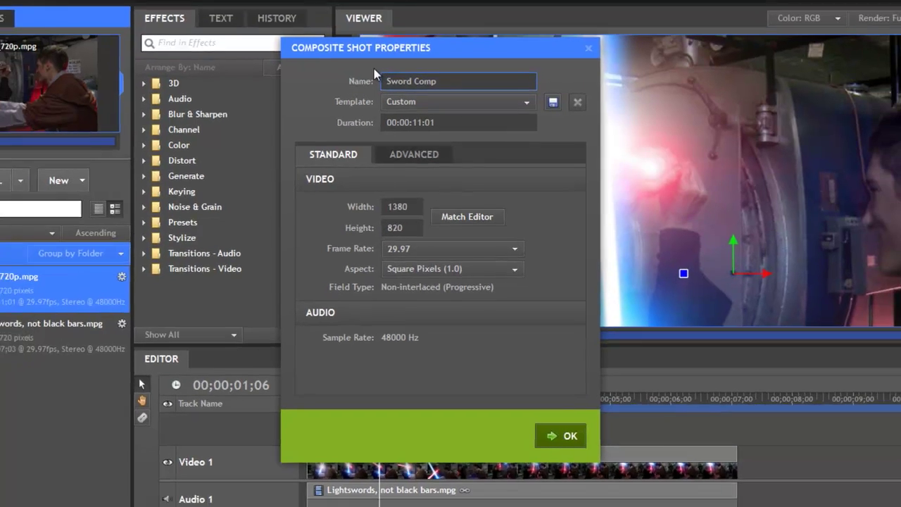
Create Sword Comp, zoom the viewer to 40%, preview the fight, and return to 03;09
key(Return)
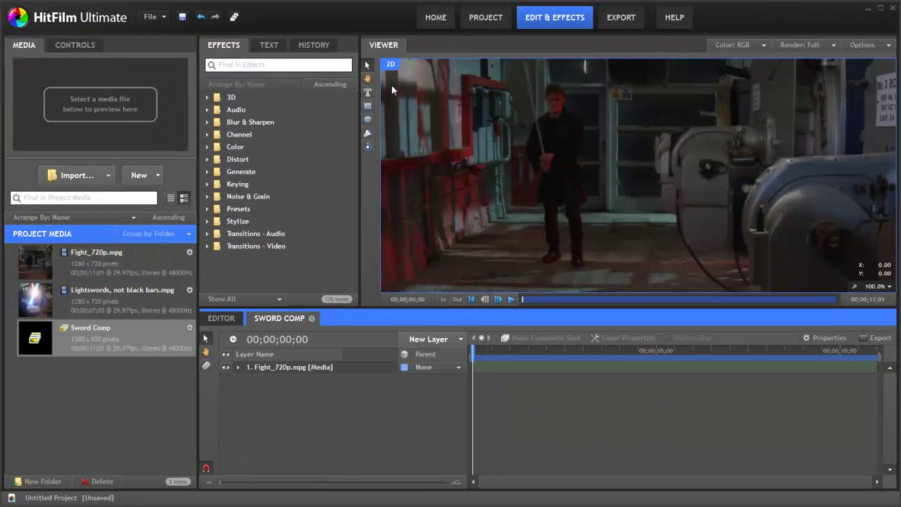
scroll(402, 87, down, 3)
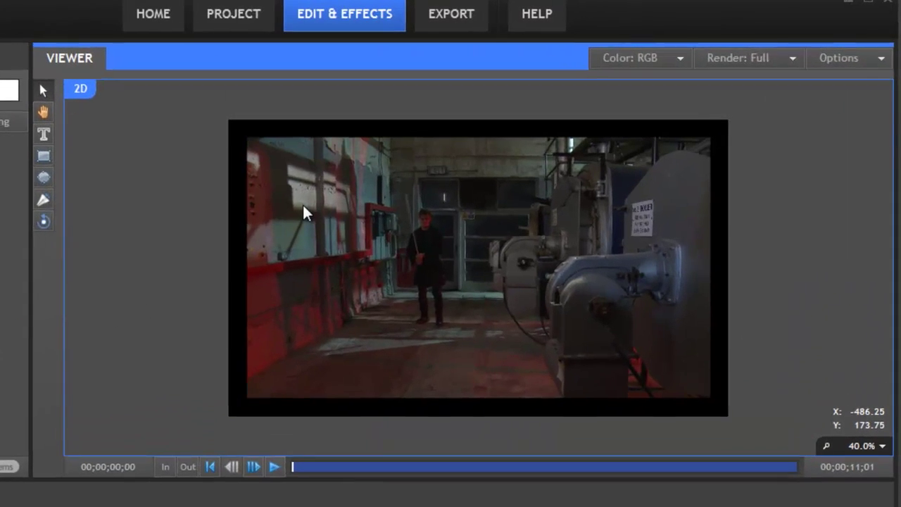
key(space)
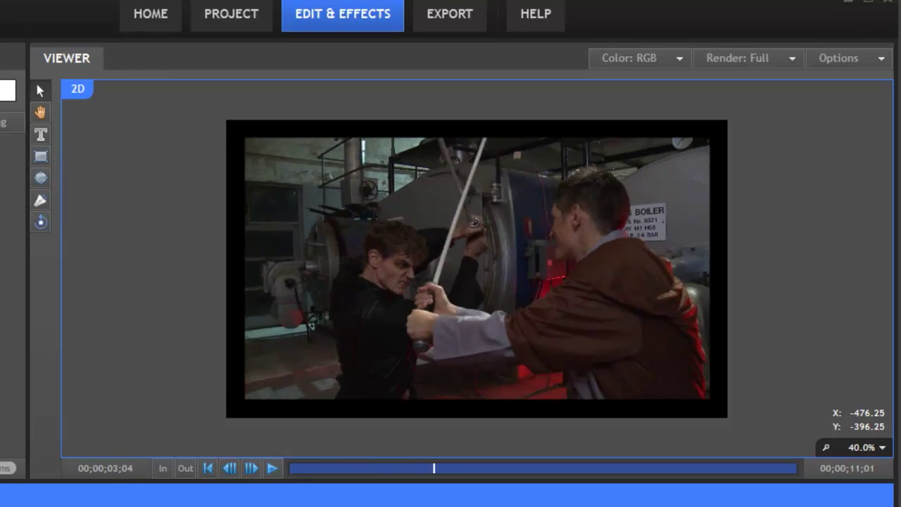
key(space)
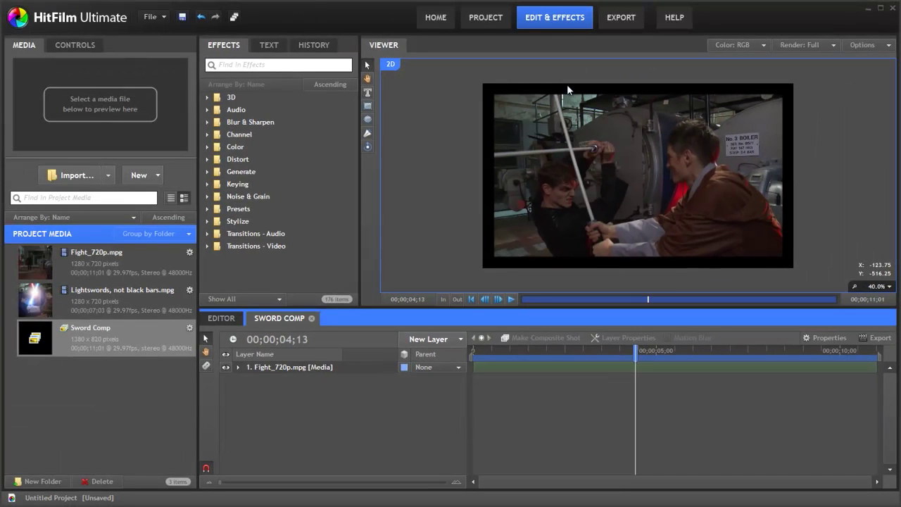
drag(634, 350, 595, 350)
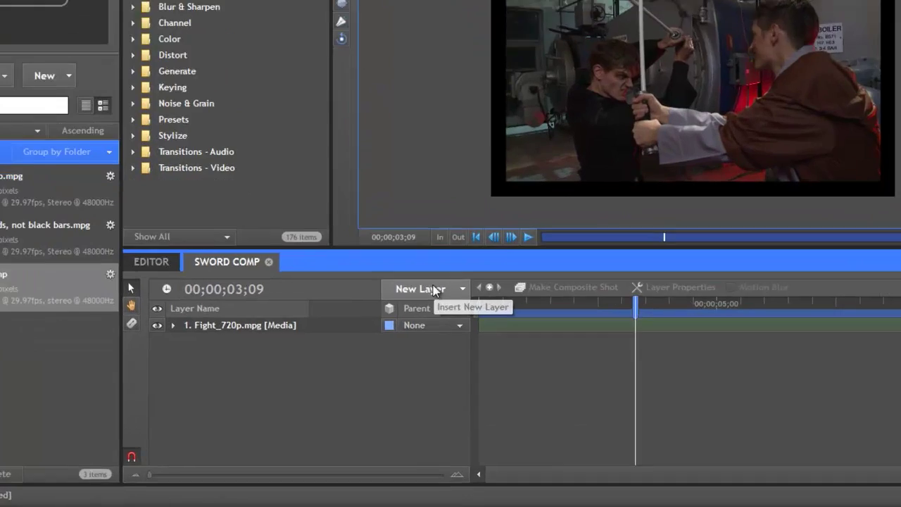
Add a white plane layer named Core above the fight footage
click(439, 340)
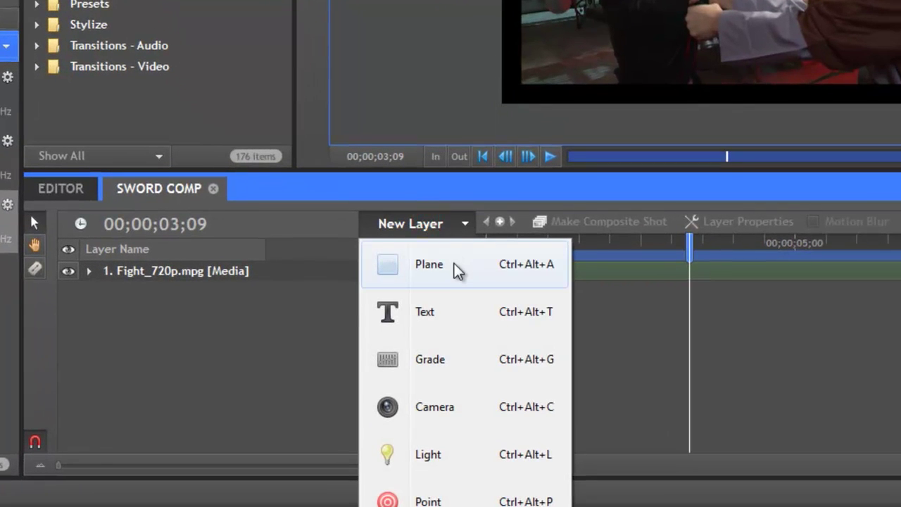
click(454, 263)
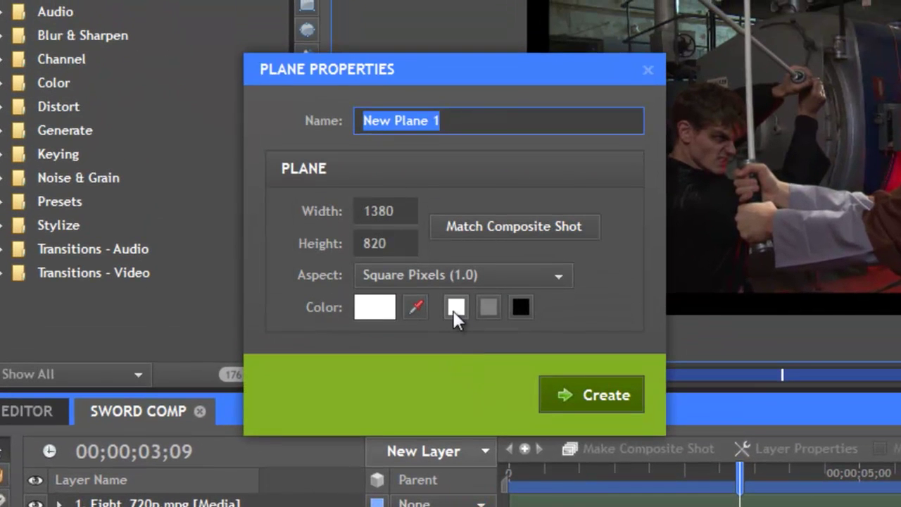
text(Core)
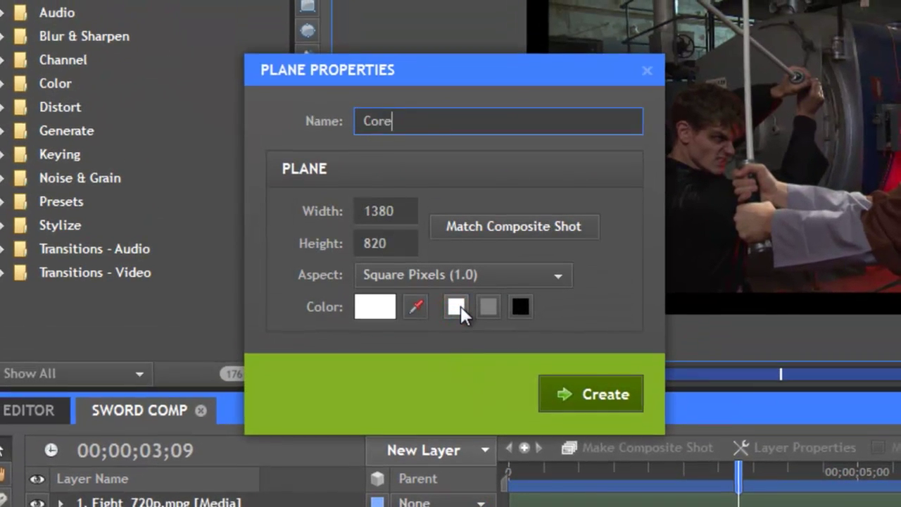
key(Return)
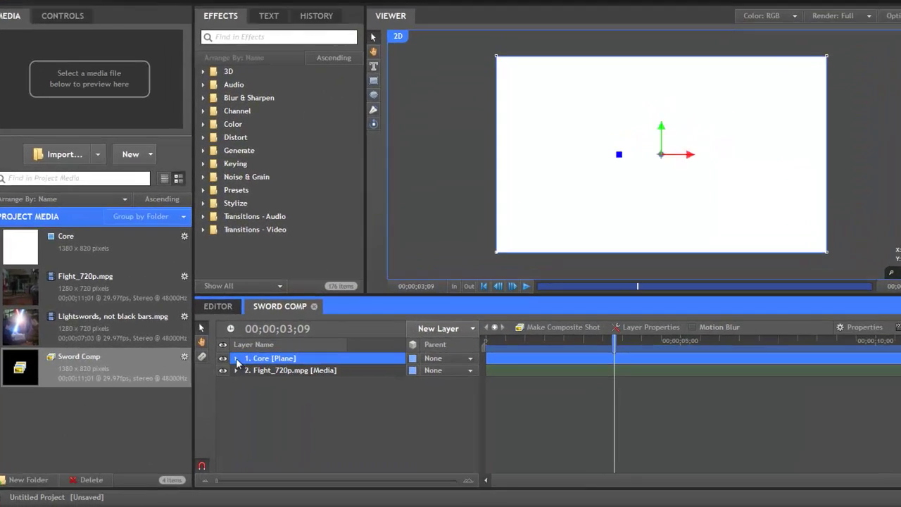
Set the Core plane's Transform opacity to 0%, then deselect it
click(238, 367)
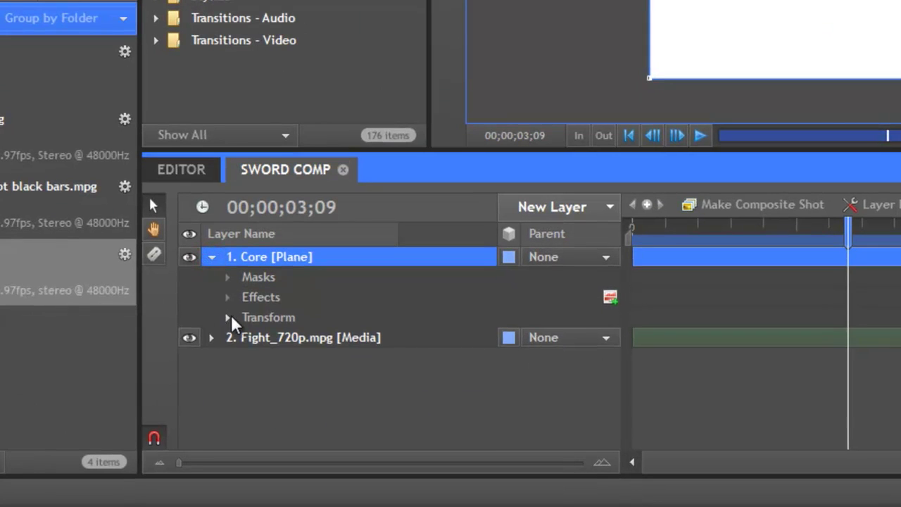
click(230, 329)
click(592, 338)
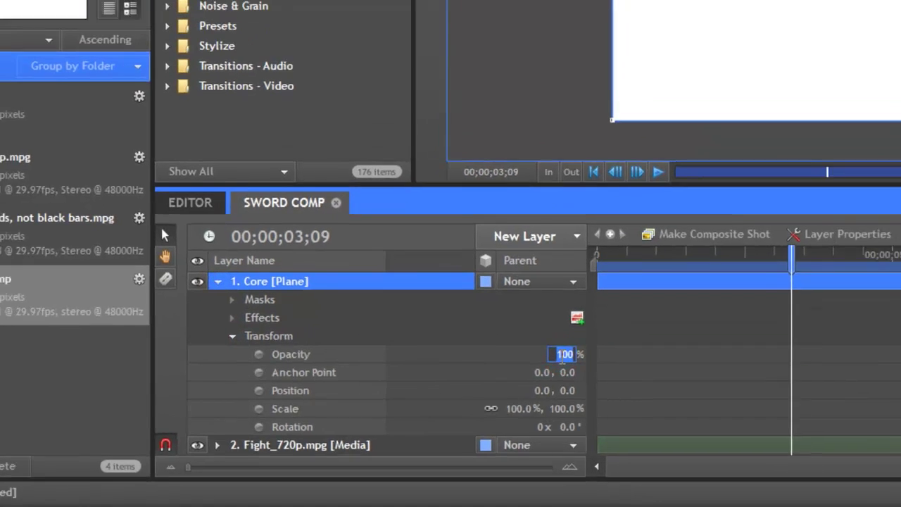
text(0)
key(Return)
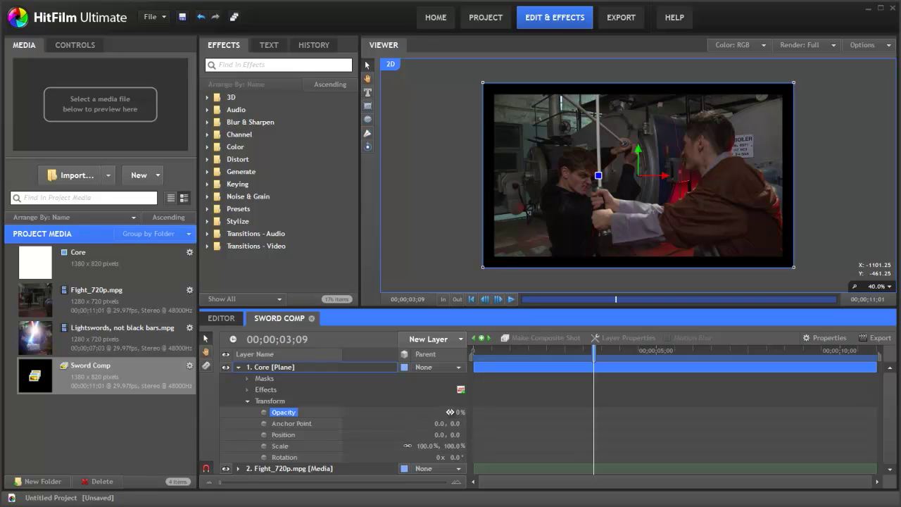
click(639, 384)
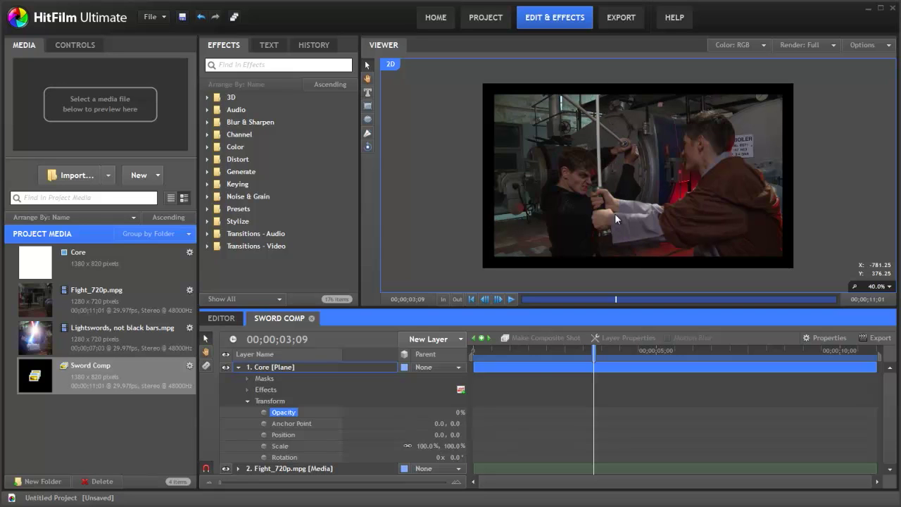
Draw a closed Pen mask along the blade on Core, checking at 100% opacity, then back to 0%
click(293, 367)
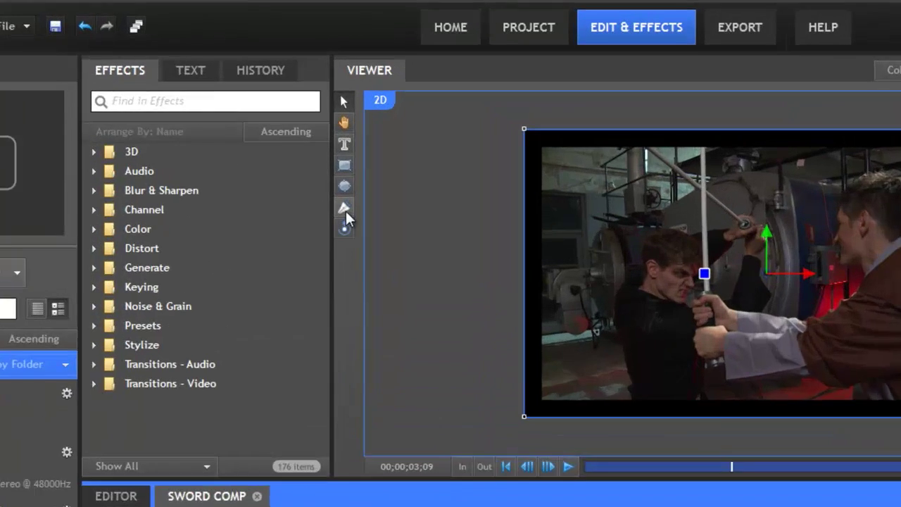
click(367, 133)
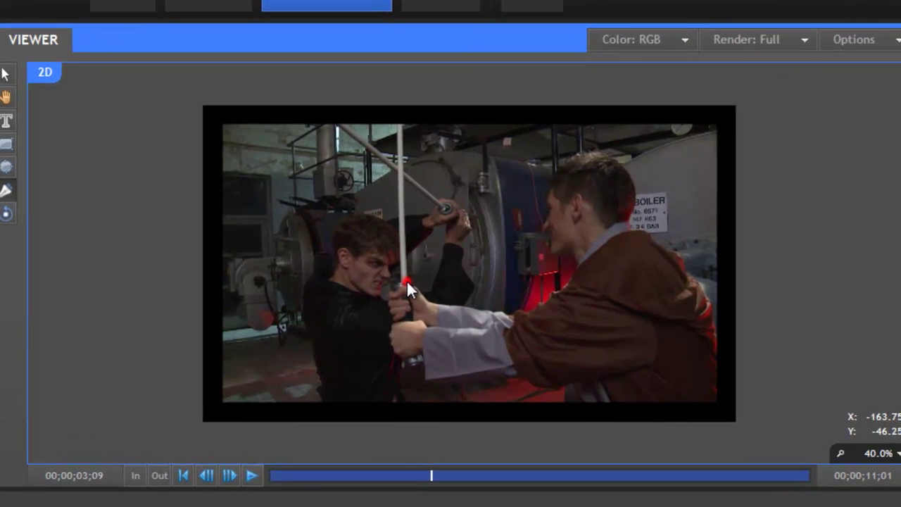
click(399, 279)
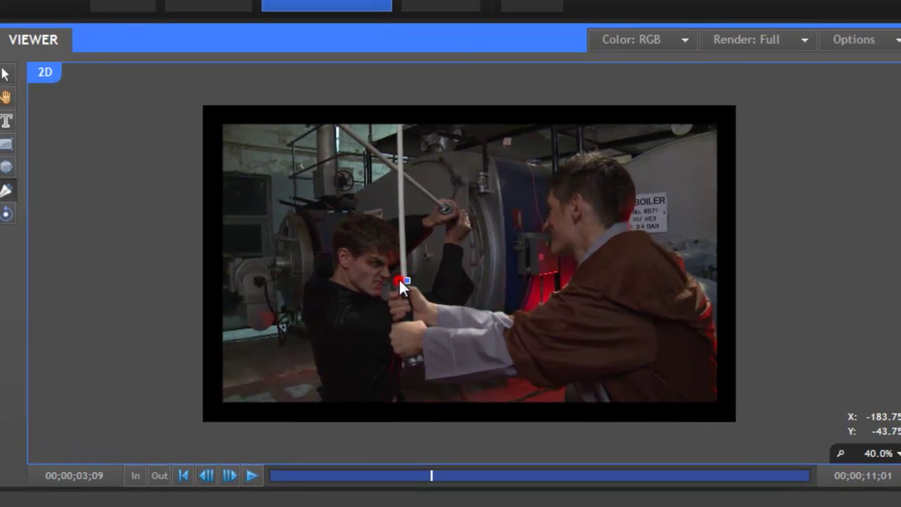
click(394, 78)
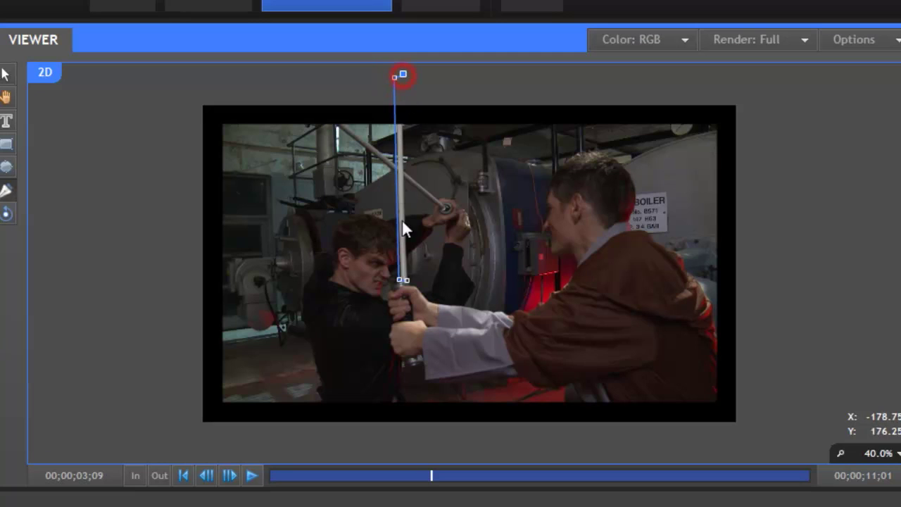
click(407, 280)
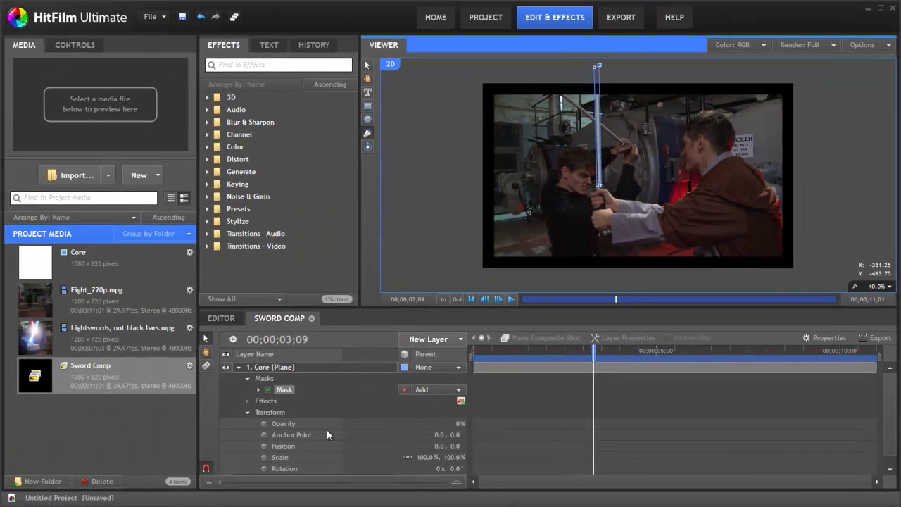
drag(457, 423, 631, 431)
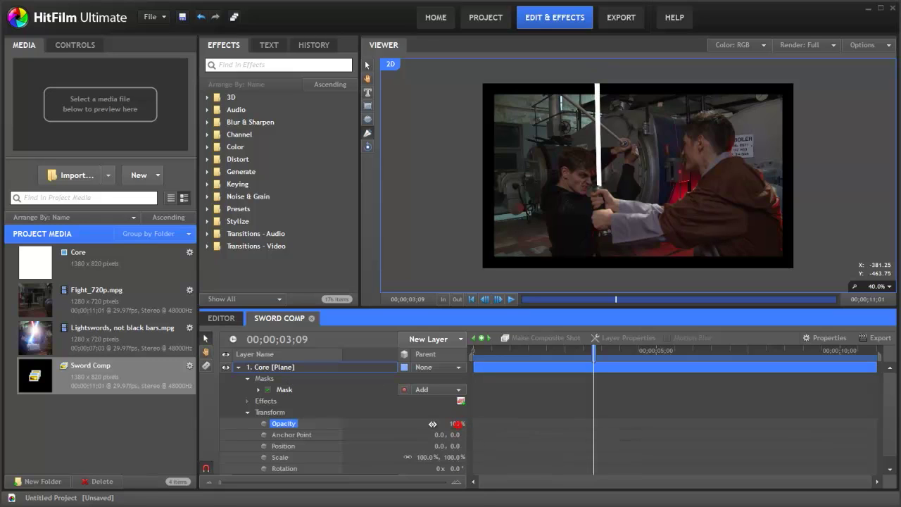
drag(433, 424, 342, 424)
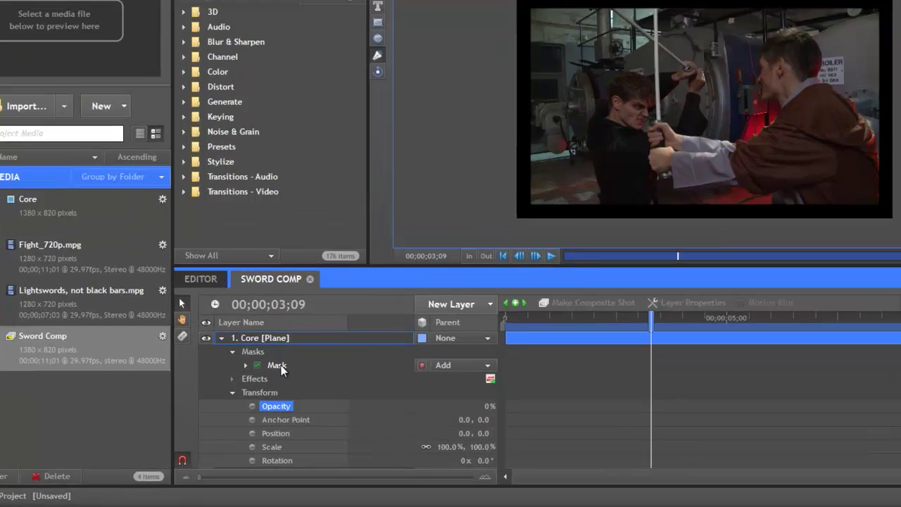
Add a mask Path keyframe at 00;00;03;09 and set the In point there
click(287, 390)
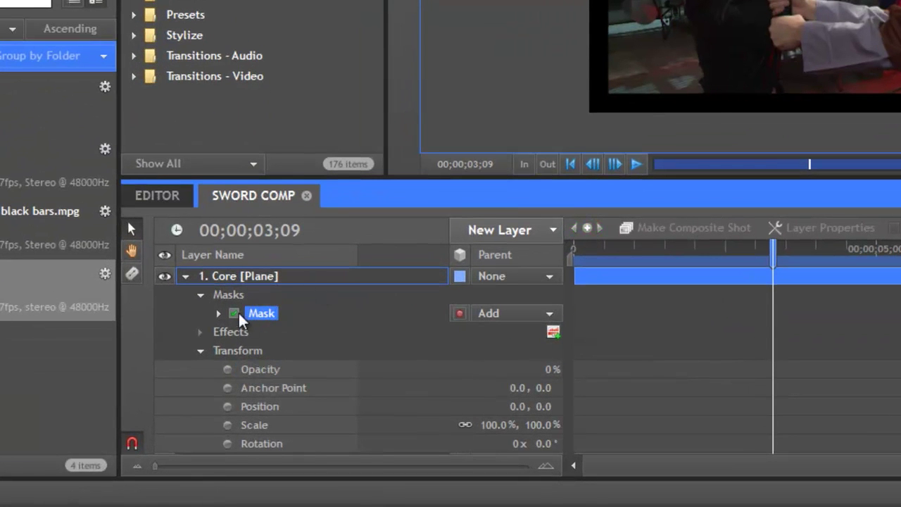
click(219, 313)
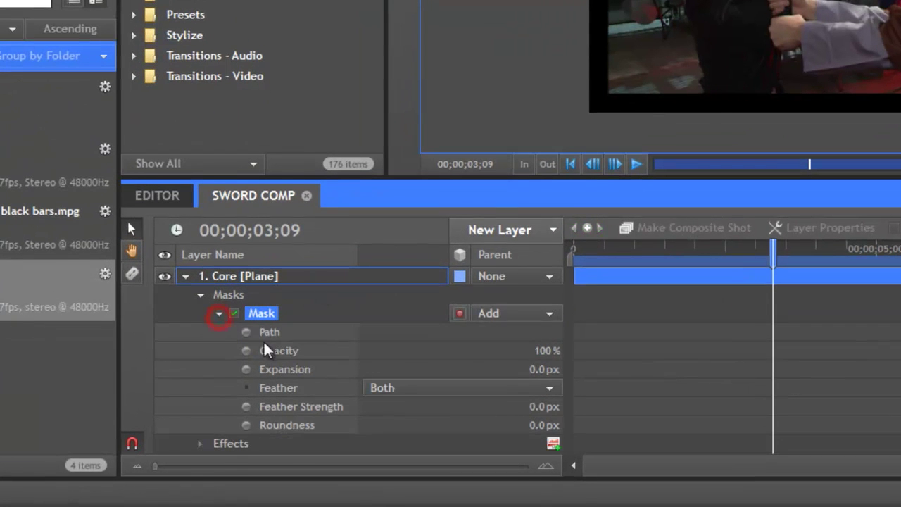
click(246, 331)
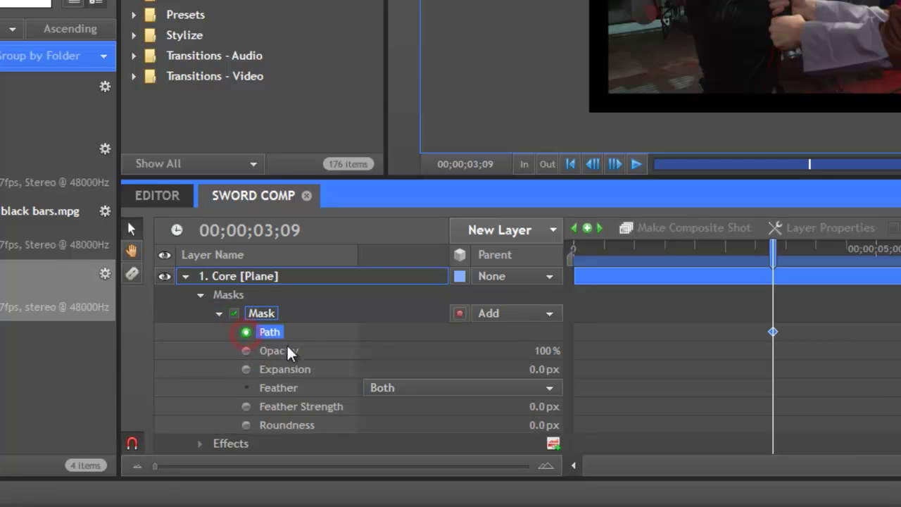
key(i)
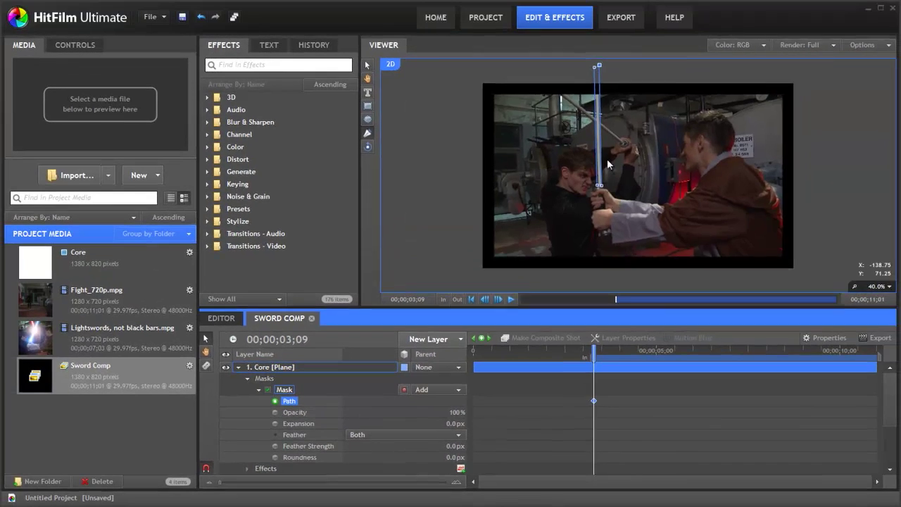
Advance to frame 03;12 and fit the mask's lower right corner onto the blade
scroll(598, 141, up, 3)
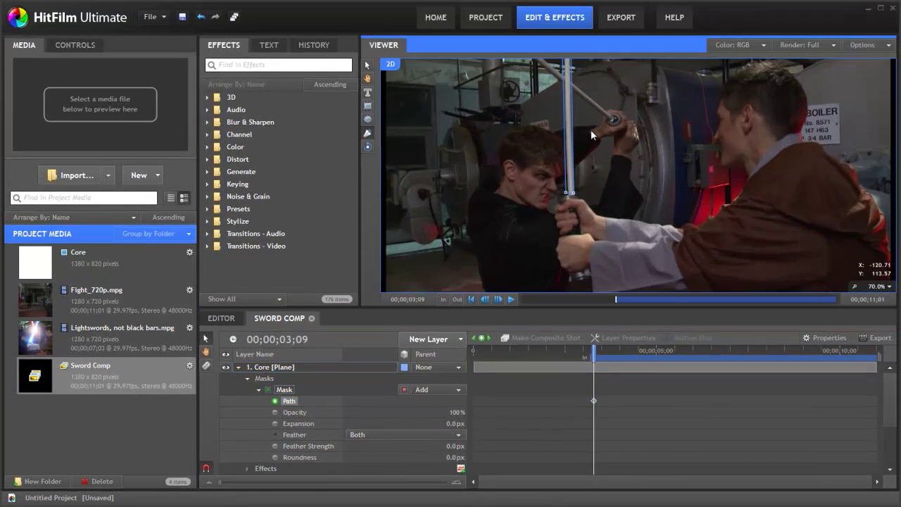
drag(591, 129, 585, 179)
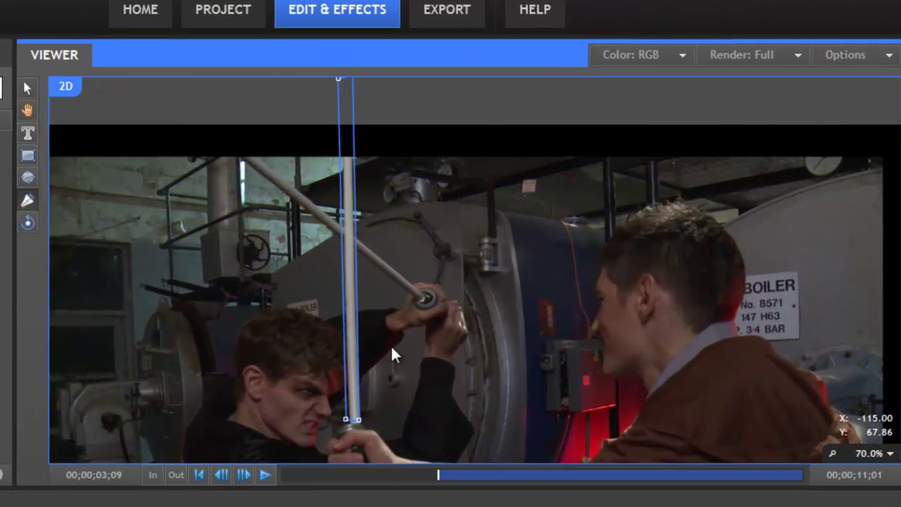
key(Right)
key(Right)
key(Right)
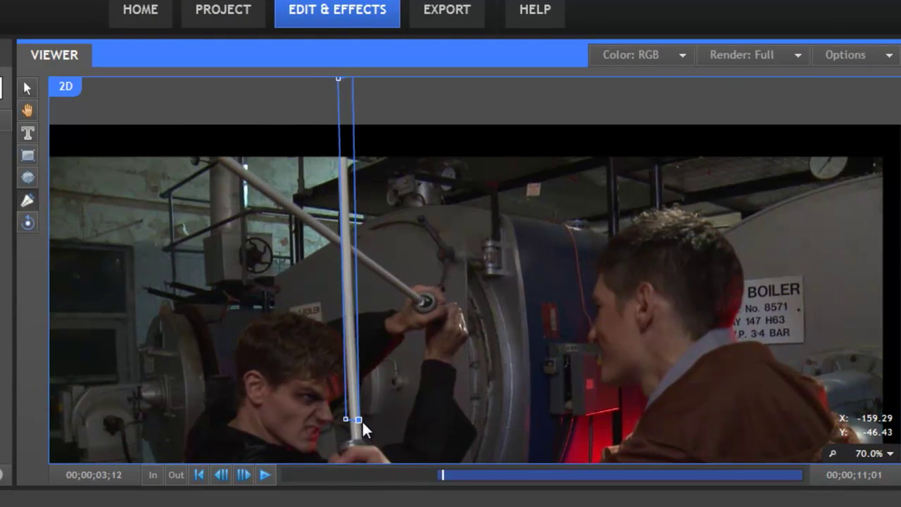
drag(362, 419, 352, 438)
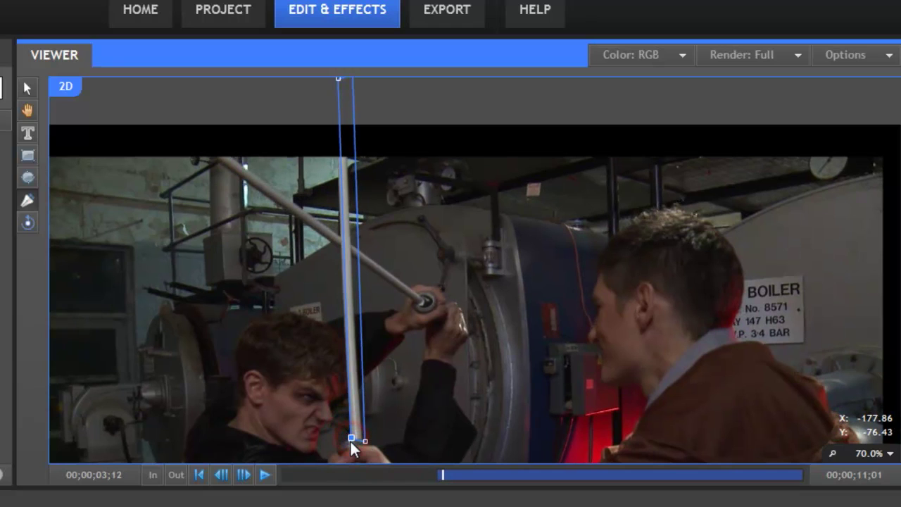
Fit the mask's top left and lower left corners to the blade at 03;12
key(h)
drag(421, 212, 407, 295)
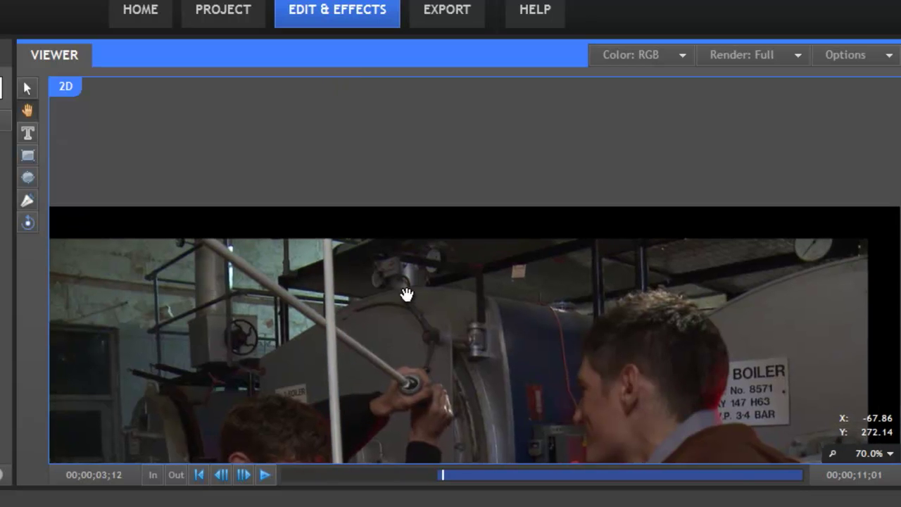
key(v)
mouse_move(322, 146)
mouse_down()
mouse_move(313, 143)
mouse_move(332, 141)
mouse_up()
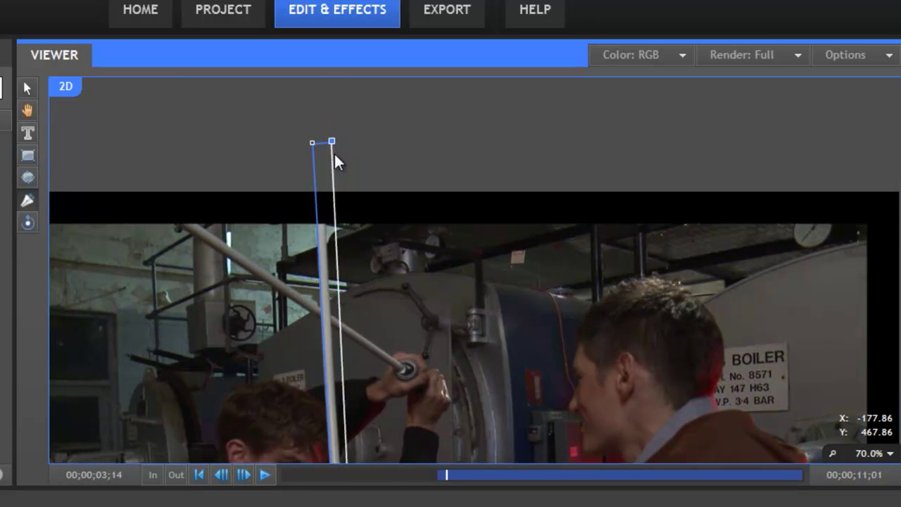
key(h)
drag(396, 350, 447, 224)
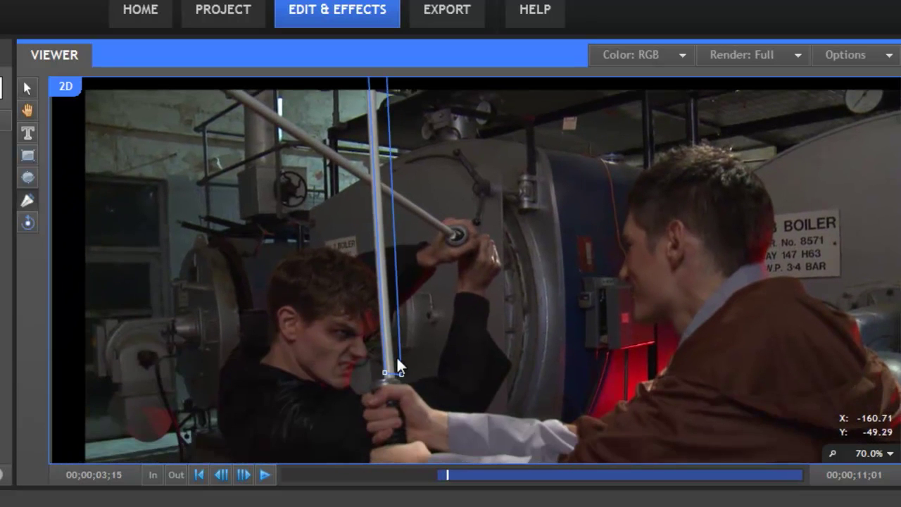
key(v)
drag(384, 372, 399, 375)
scroll(425, 288, up, 5)
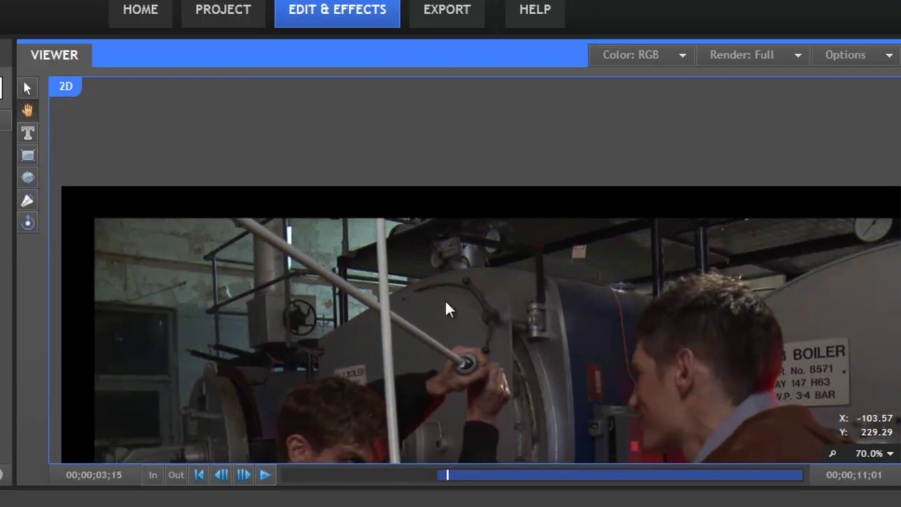
mouse_move(374, 134)
mouse_down()
mouse_move(365, 132)
mouse_move(383, 133)
mouse_up()
drag(483, 366, 413, 246)
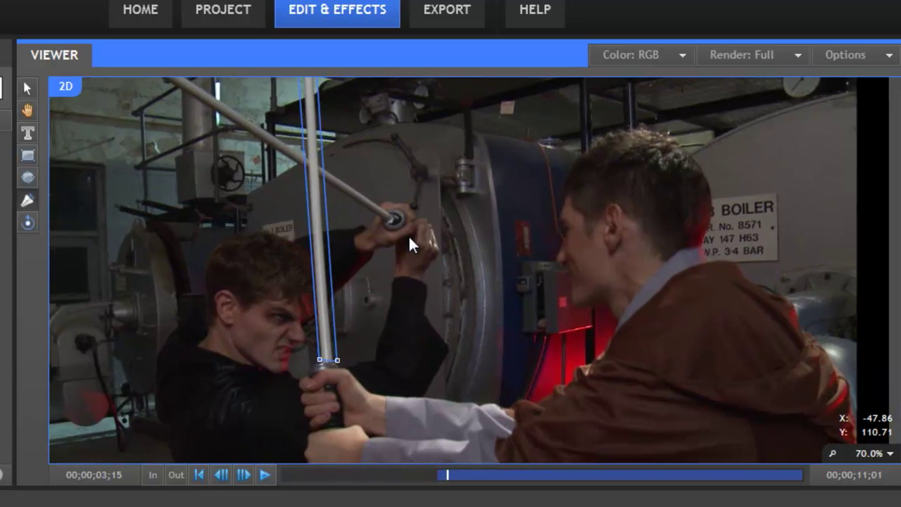
At 03;18, realign the mask's bottom corners to the hilt and top corners to the tip
key(Right)
key(Right)
key(Right)
drag(337, 360, 317, 366)
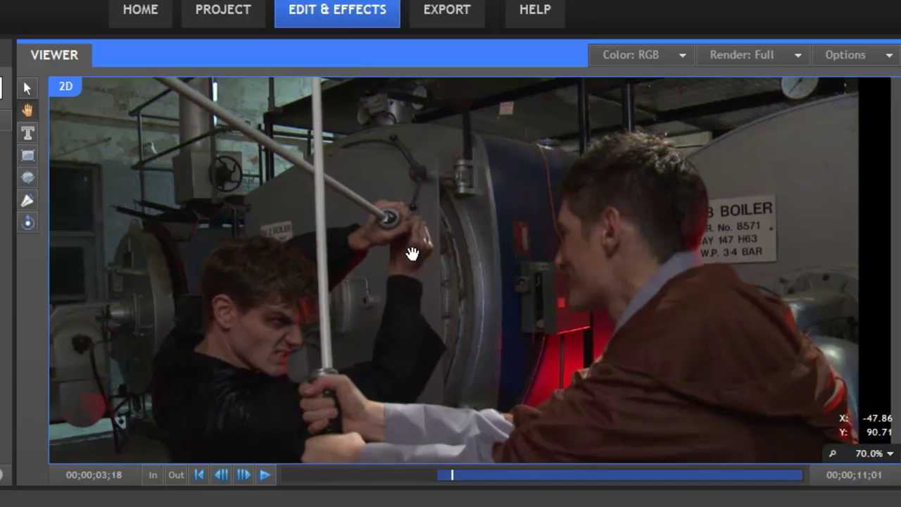
drag(419, 186, 460, 247)
scroll(460, 247, up, 3)
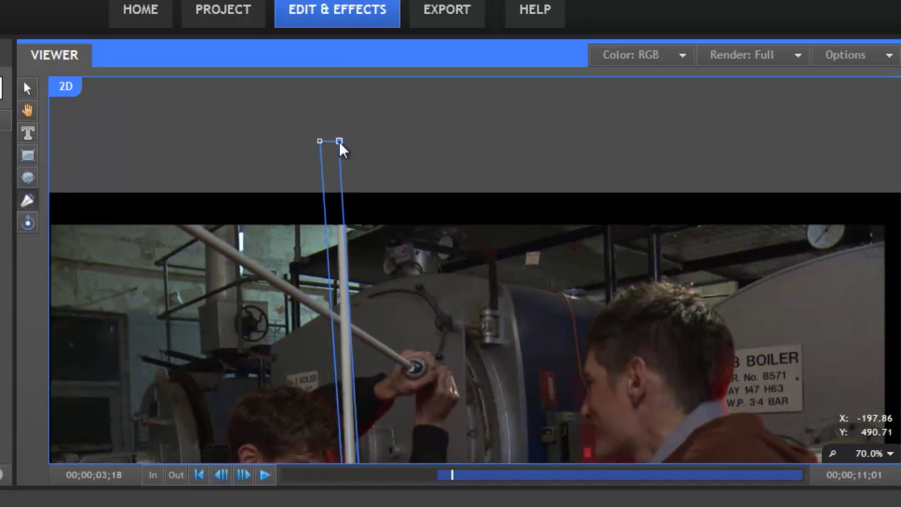
mouse_move(339, 141)
mouse_down()
mouse_move(348, 141)
mouse_move(326, 139)
mouse_up()
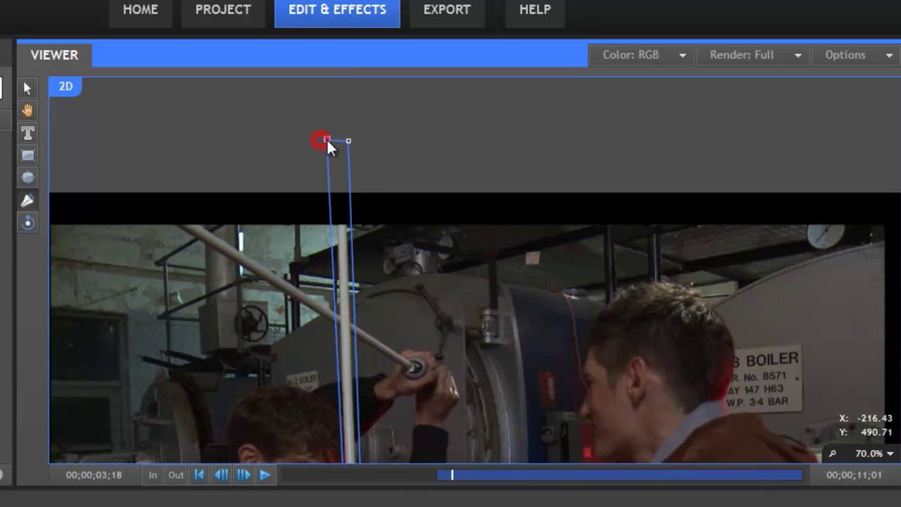
scroll(446, 235, down, 4)
At 03;21, adjust the mask's bottom right and top right corners to match the blade
key(Right)
key(Right)
key(Right)
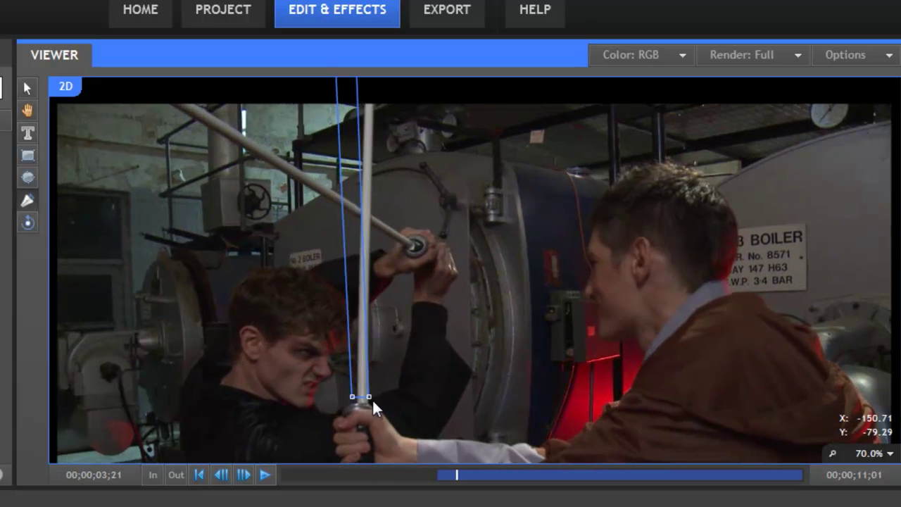
drag(372, 399, 354, 399)
scroll(453, 342, up, 4)
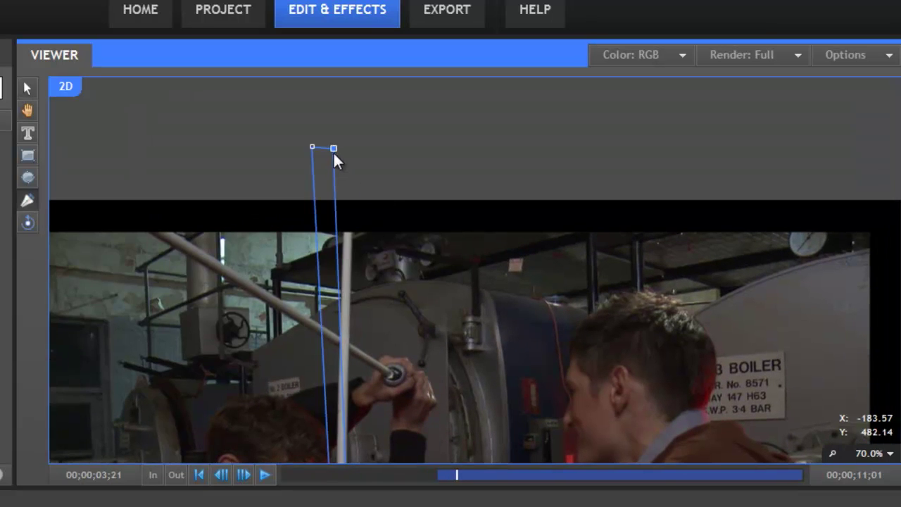
mouse_move(334, 148)
mouse_down()
mouse_move(369, 148)
mouse_move(314, 144)
mouse_move(341, 146)
mouse_up()
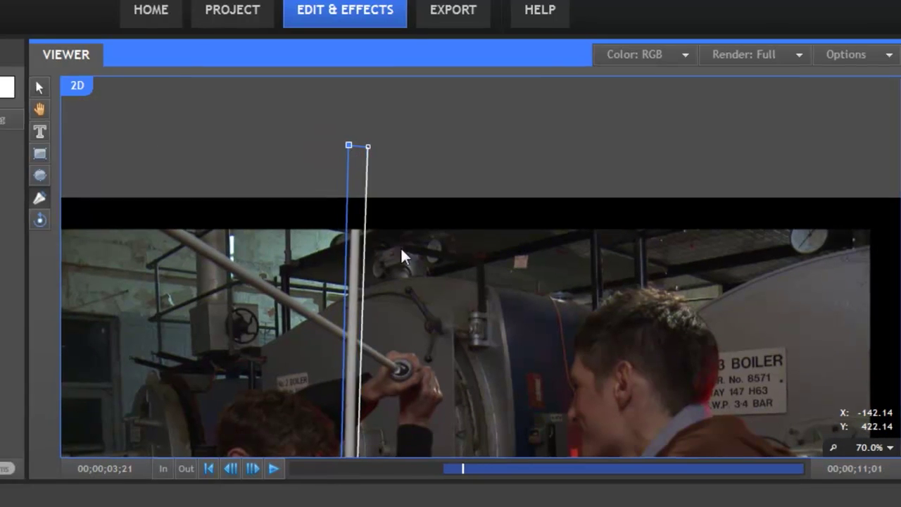
Return to 03;13, set Core opacity to 100%, and scrub to check the mask motion
drag(609, 356, 604, 355)
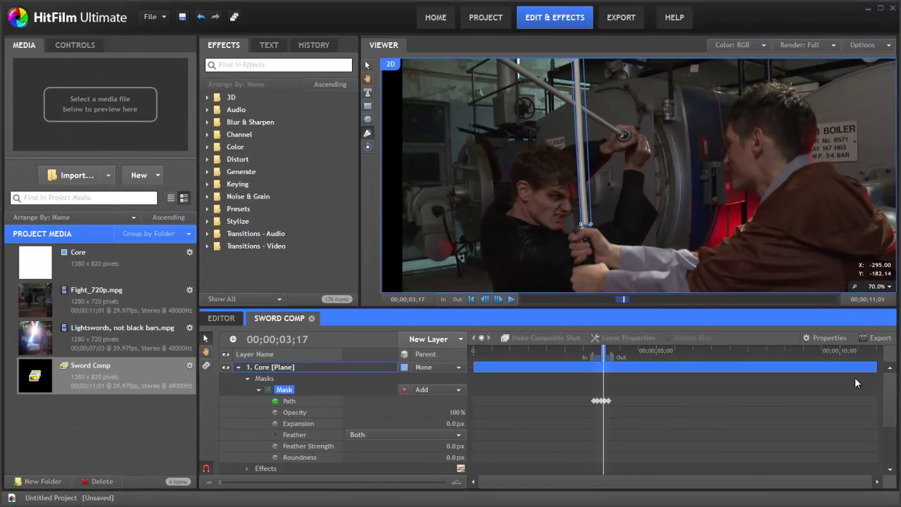
scroll(886, 397, down, 3)
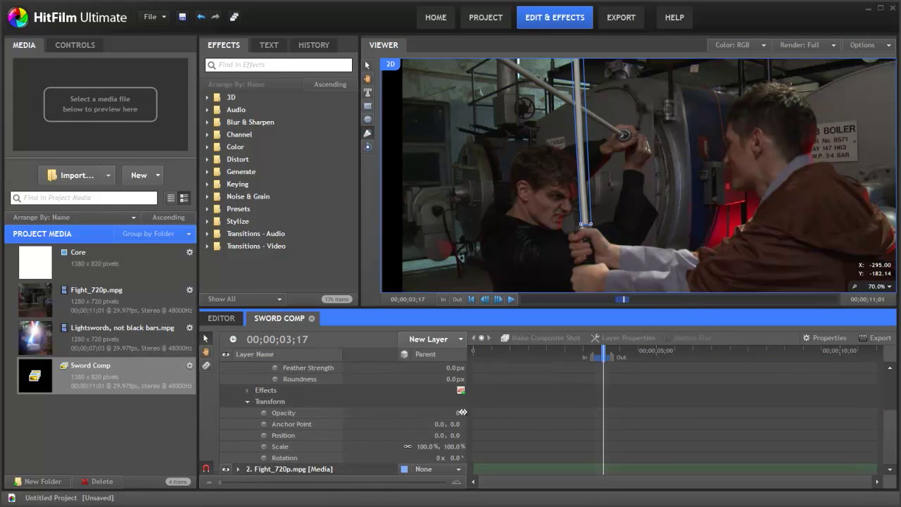
drag(462, 412, 607, 411)
drag(602, 357, 600, 355)
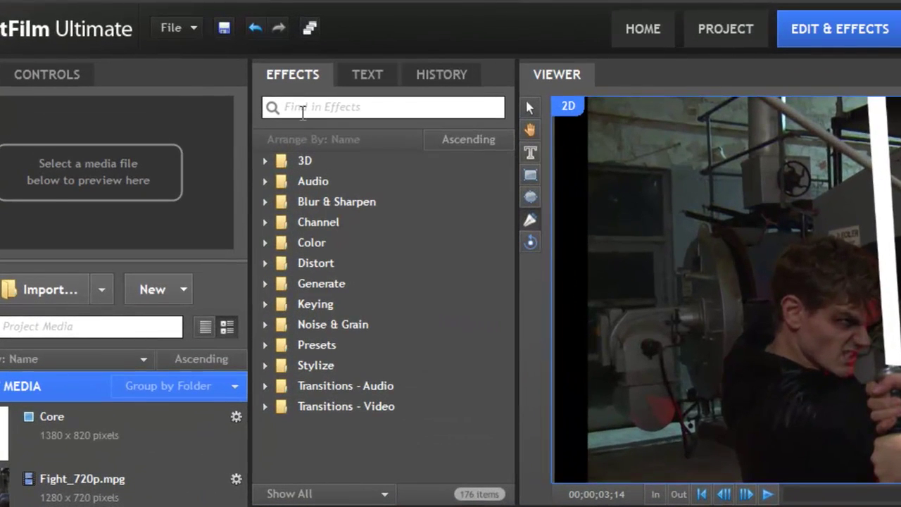
Apply the Stylize > Neon Glow effect to the Core layer
click(303, 109)
text(neo)
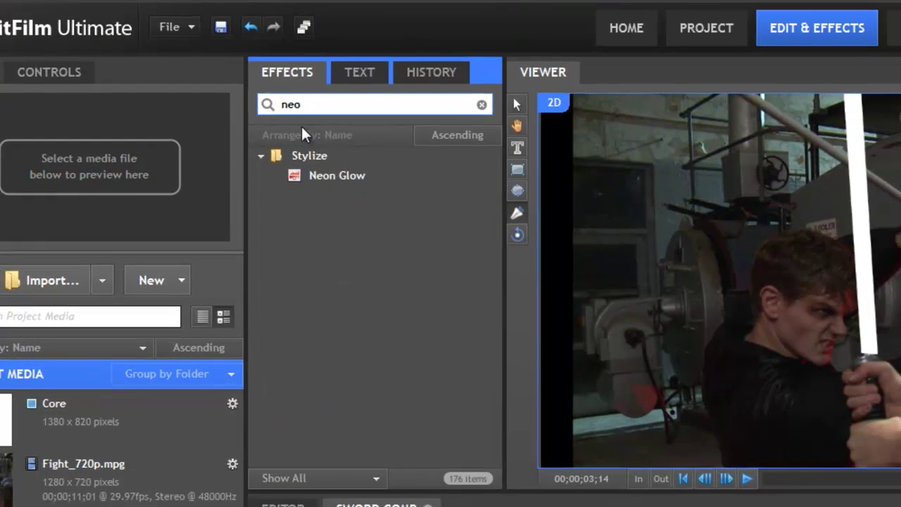
click(343, 181)
drag(343, 181, 327, 392)
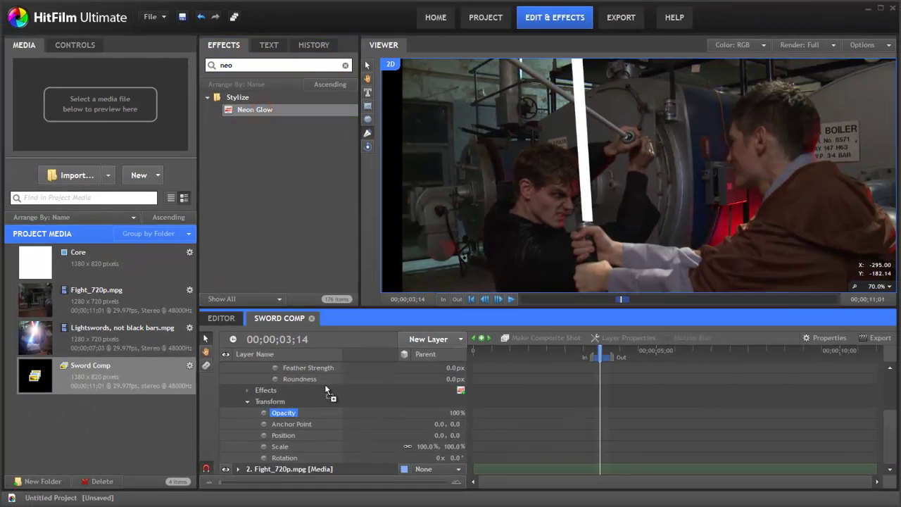
Set the Neon Glow colour to blue (64, 127, 255) with the eyedropper
click(289, 402)
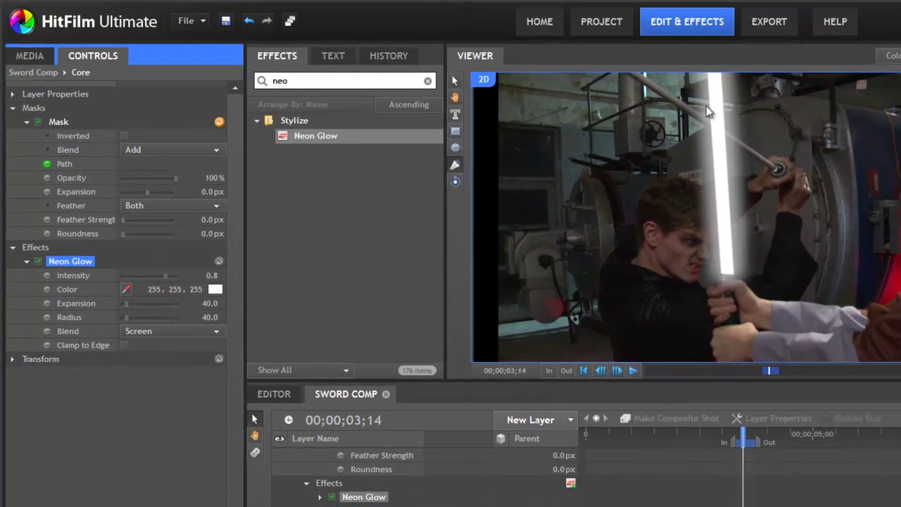
click(127, 289)
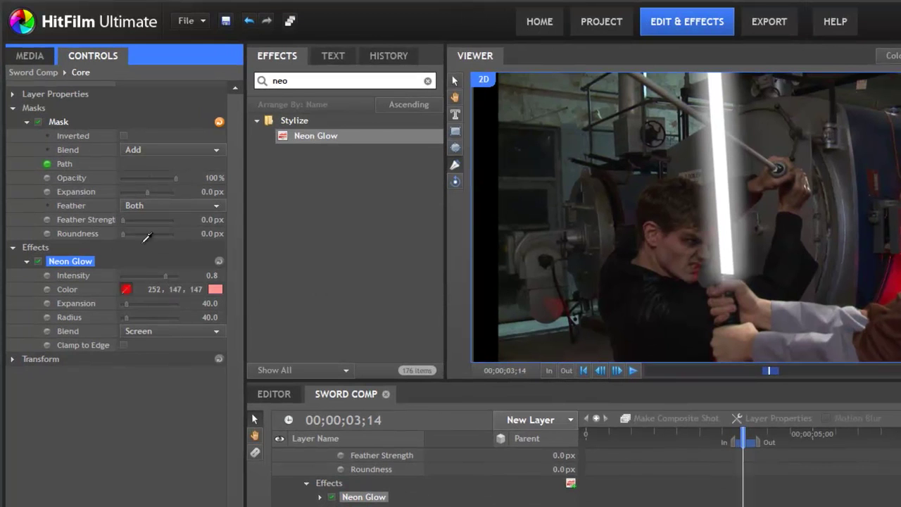
click(197, 52)
scroll(794, 197, down, 3)
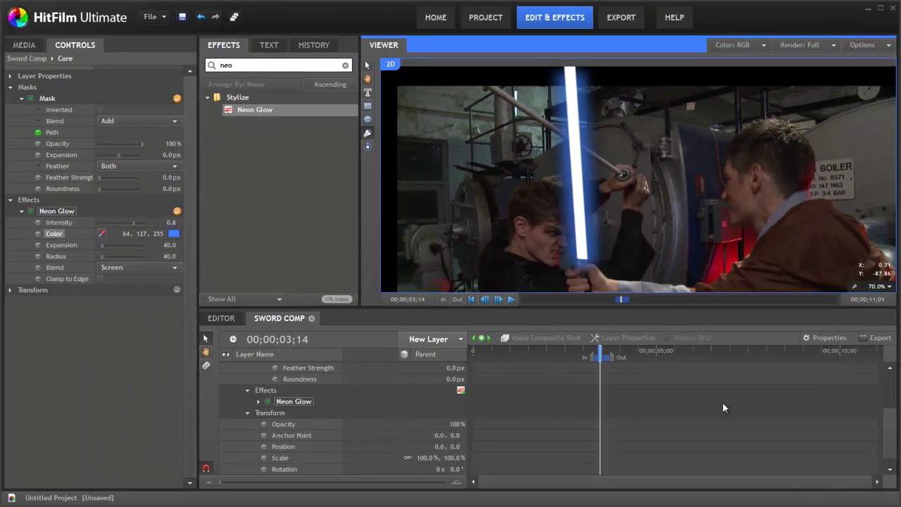
Hide the Fight_720p.mpg layer in Sword Comp and preview the glowing blade alone
click(722, 408)
scroll(627, 367, down, 1)
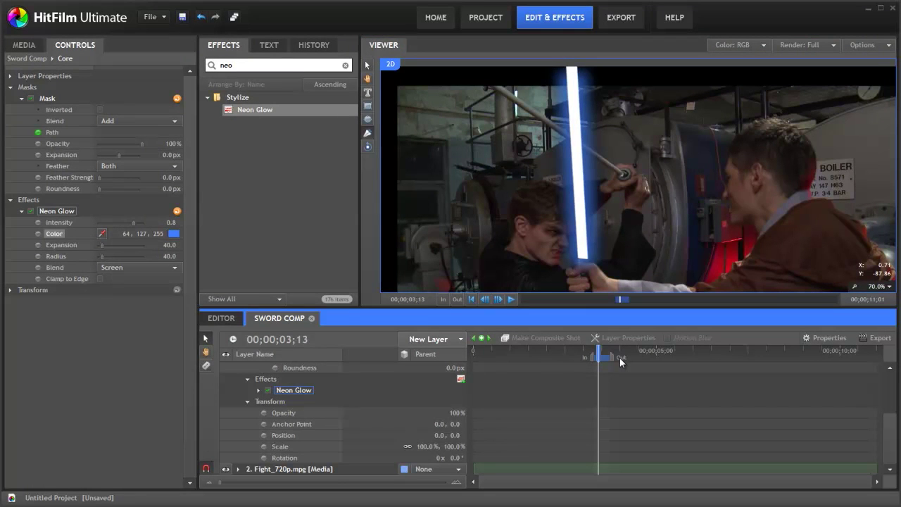
click(227, 470)
drag(599, 352, 599, 351)
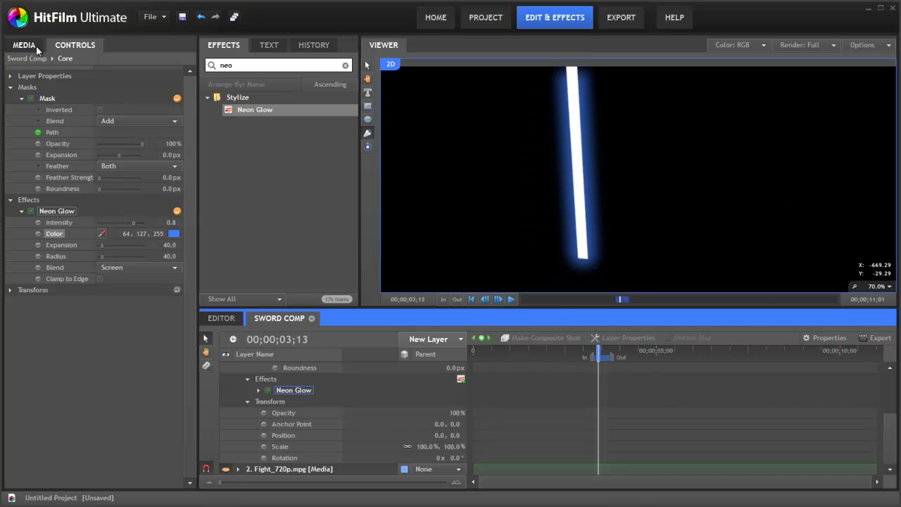
Make a new composite shot from Fight_720p.mpg named Main Comp
click(36, 46)
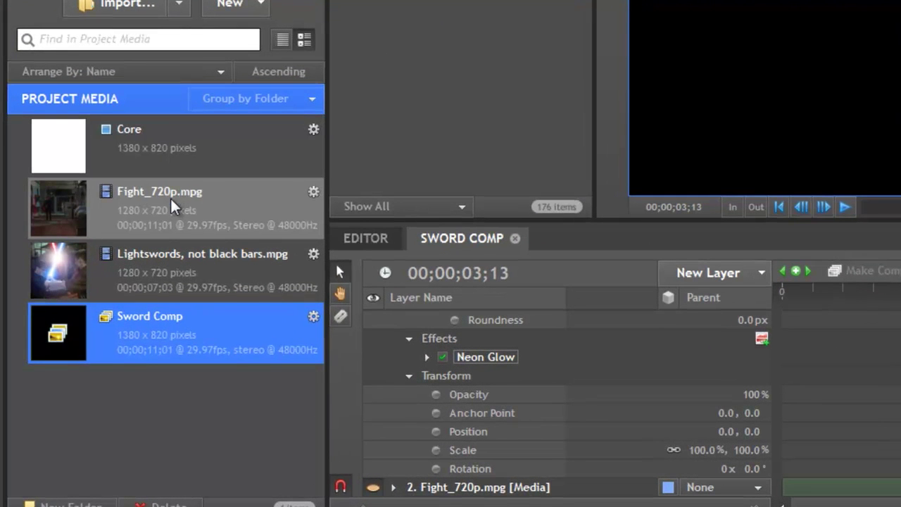
click(103, 293)
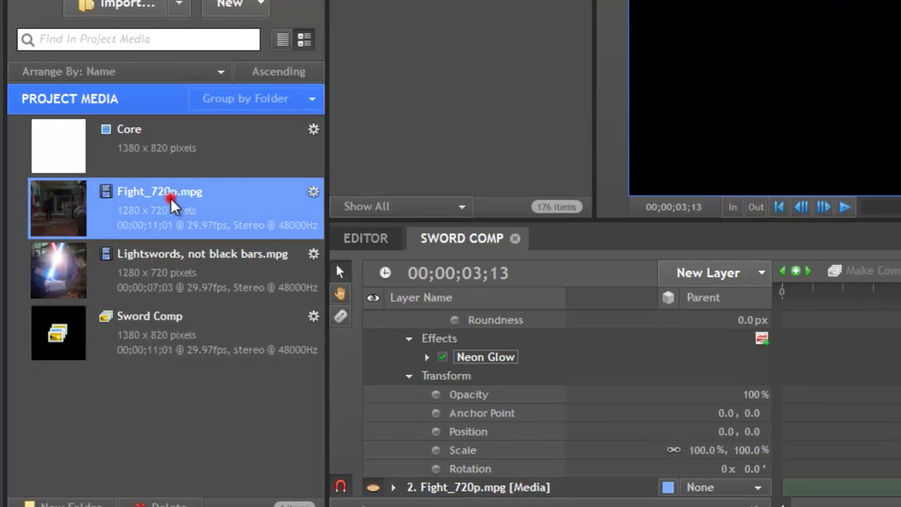
right_click(160, 198)
click(272, 453)
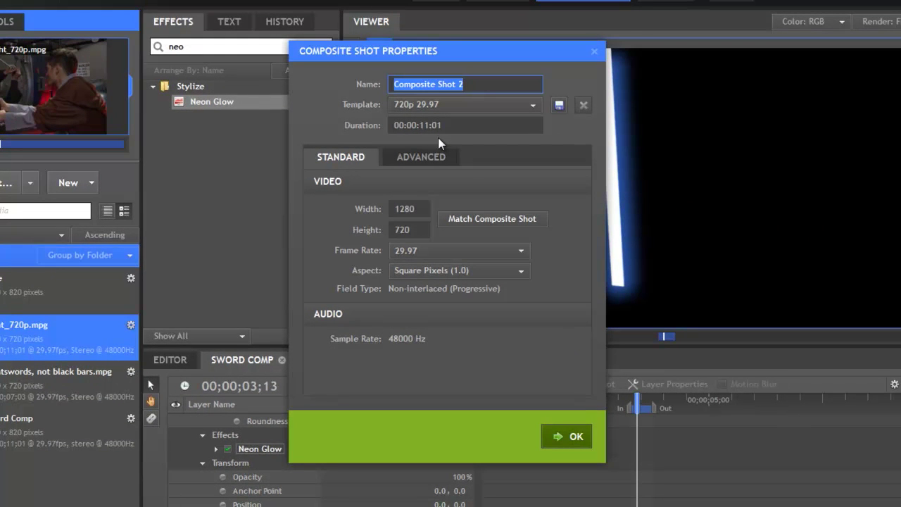
text(Main C)
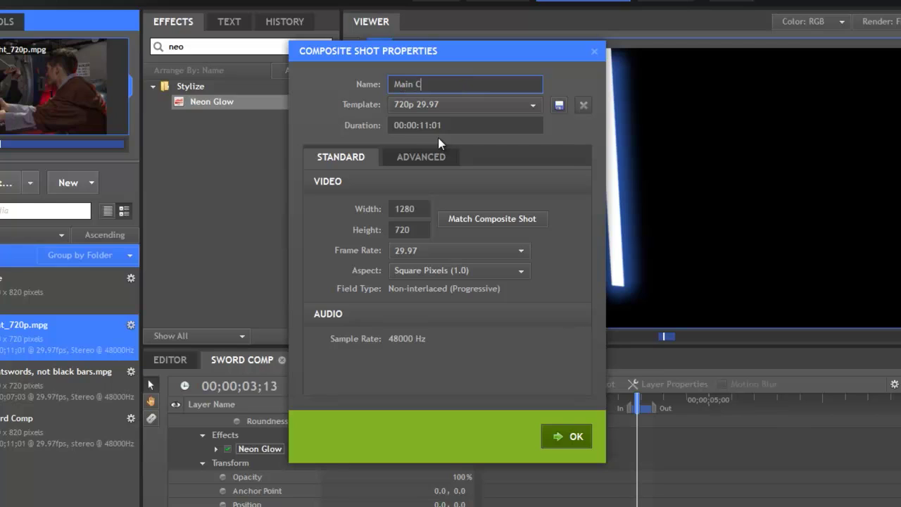
text(omp)
key(Return)
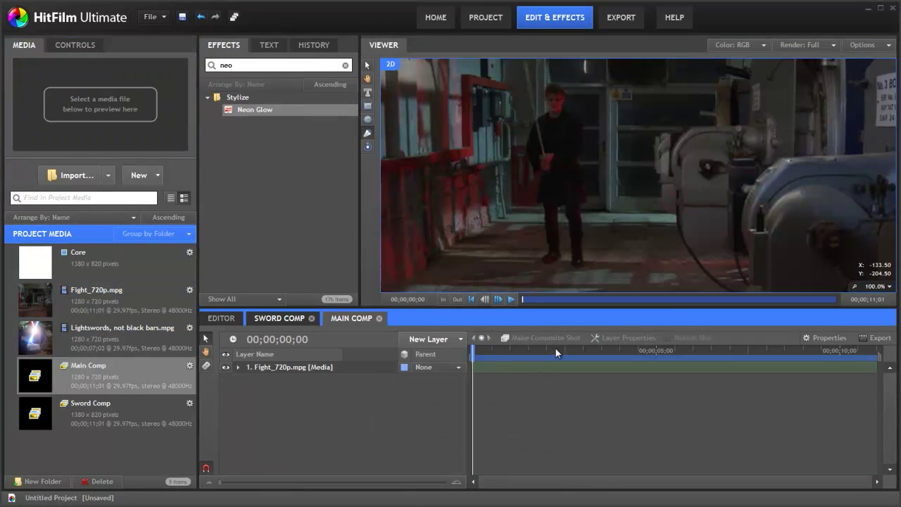
drag(555, 348, 601, 348)
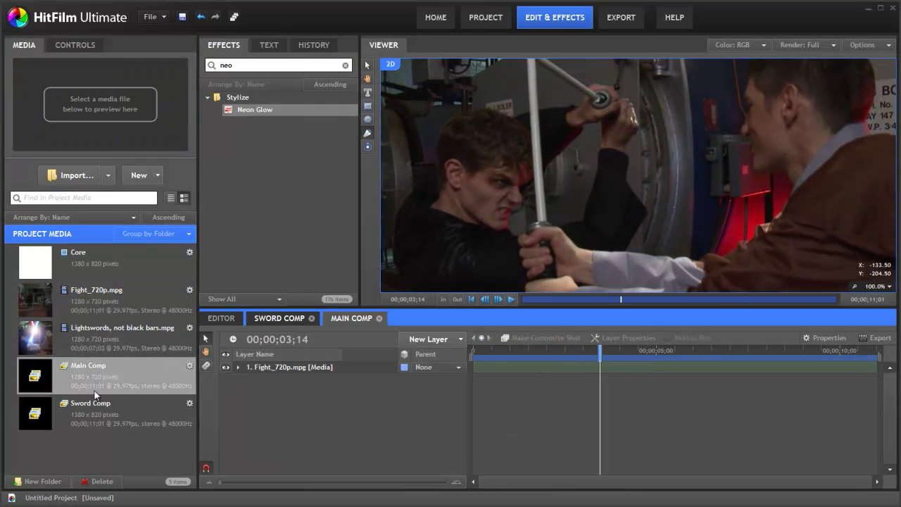
drag(90, 413, 279, 368)
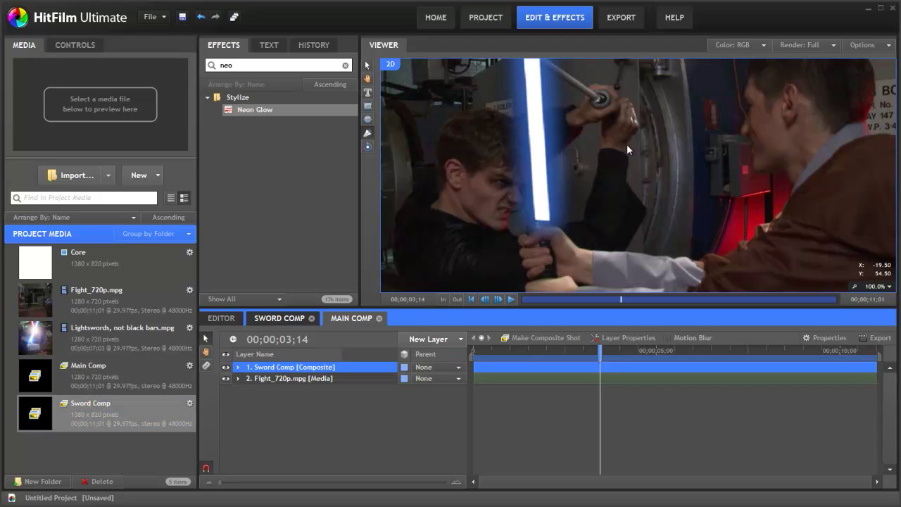
scroll(626, 145, down, 2)
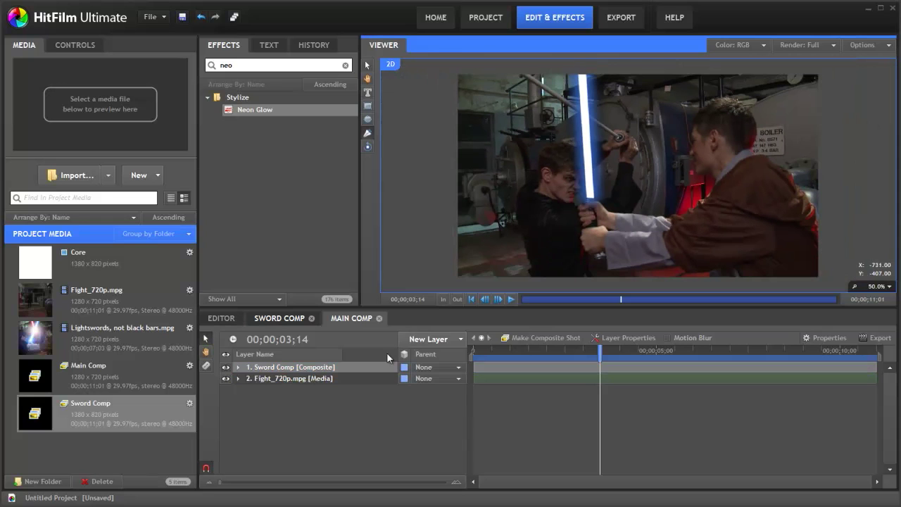
In Main Comp, set the Sword Comp layer's Blend property to Screen
click(319, 369)
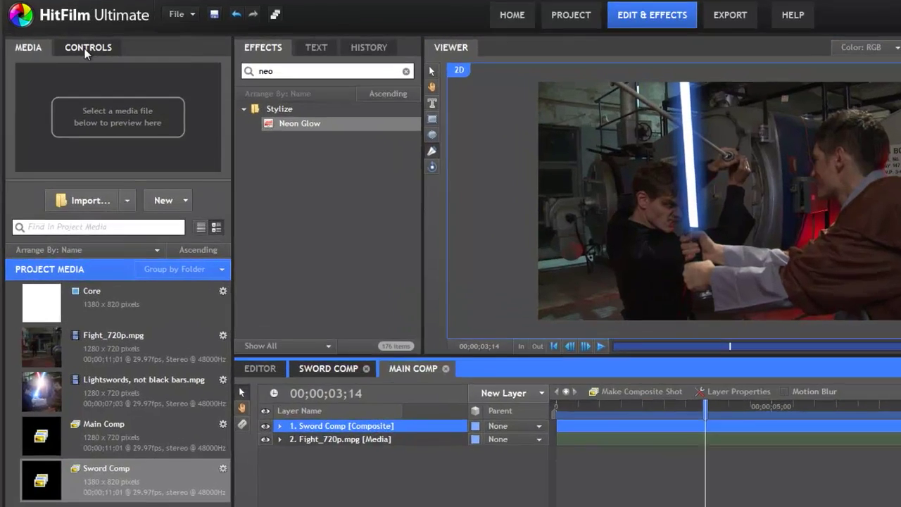
click(85, 47)
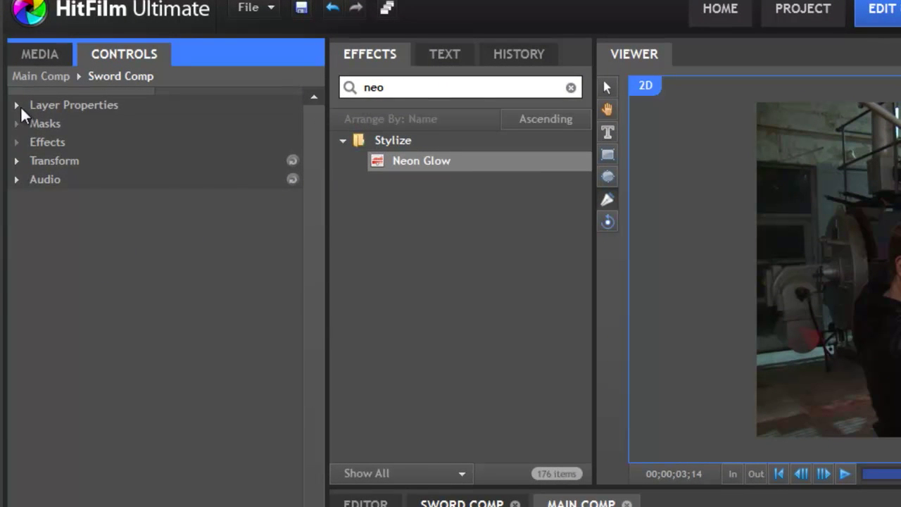
click(21, 106)
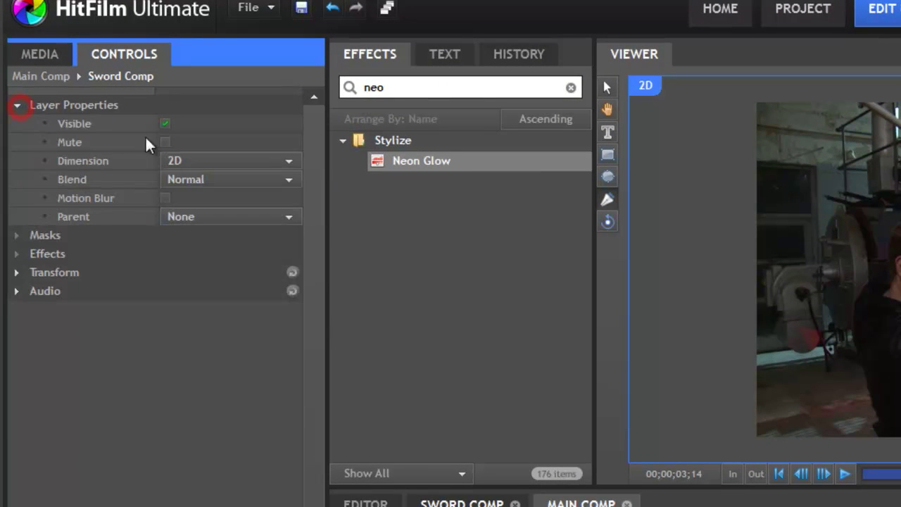
click(218, 181)
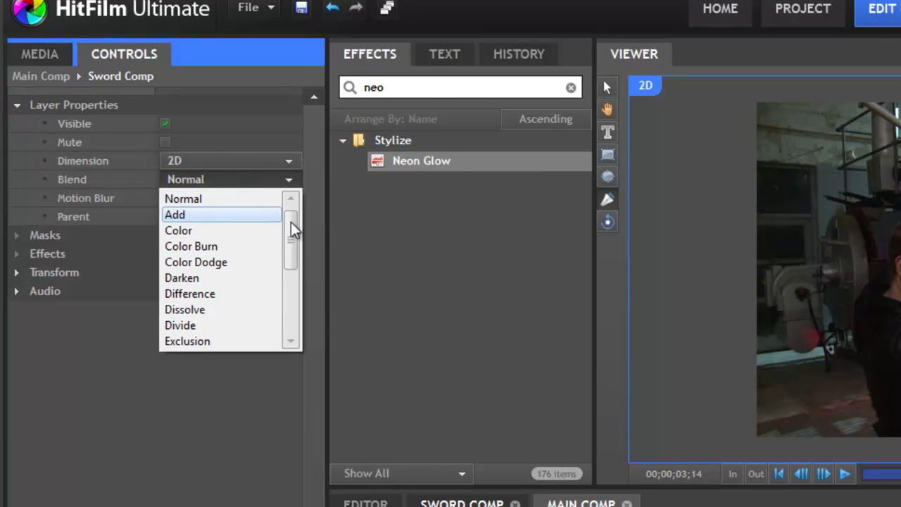
drag(291, 223, 291, 310)
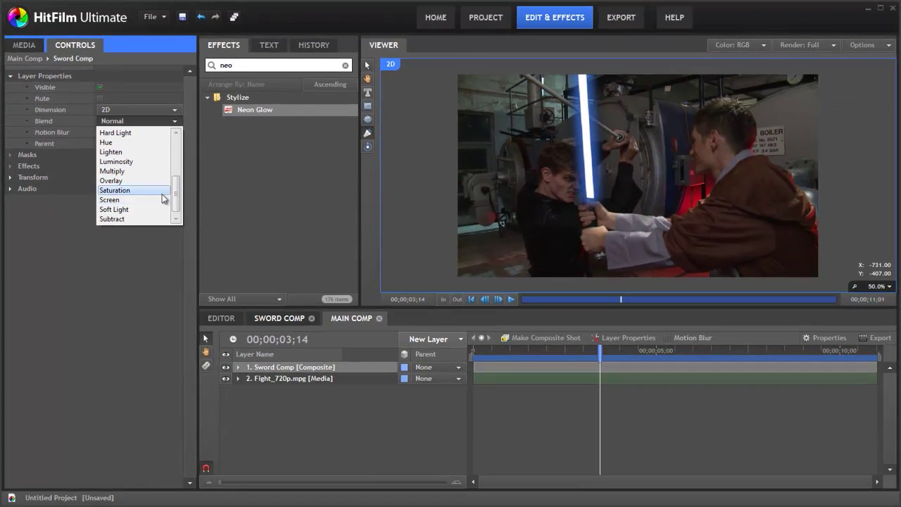
click(158, 199)
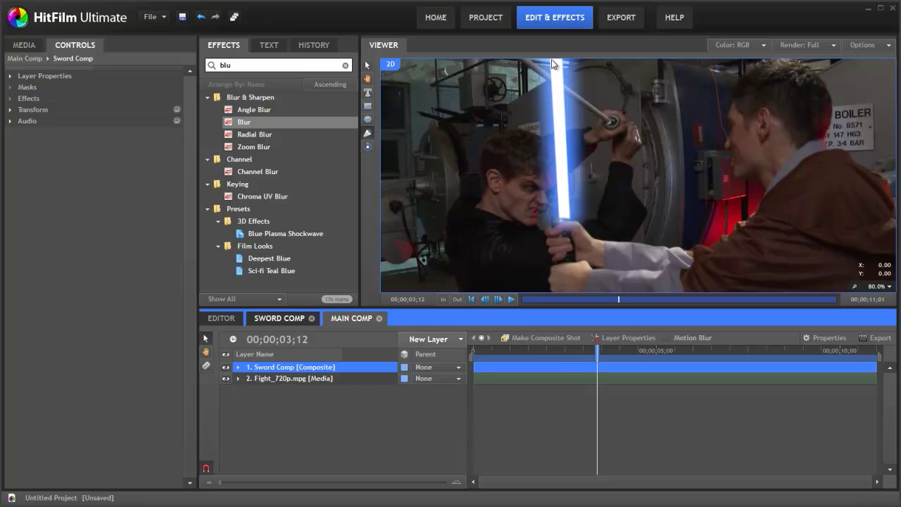
In Sword Comp, add a 3 px radius Blur to the Core plane above its Neon Glow
click(282, 319)
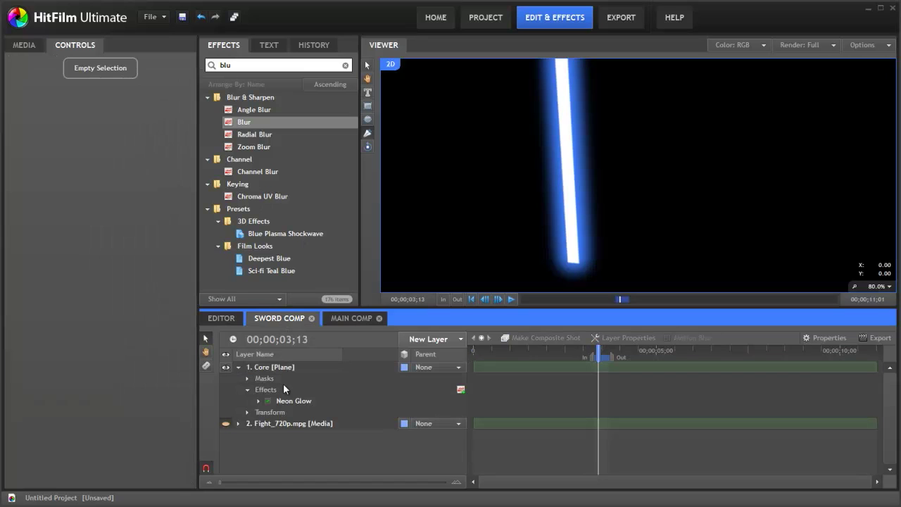
drag(243, 122, 290, 405)
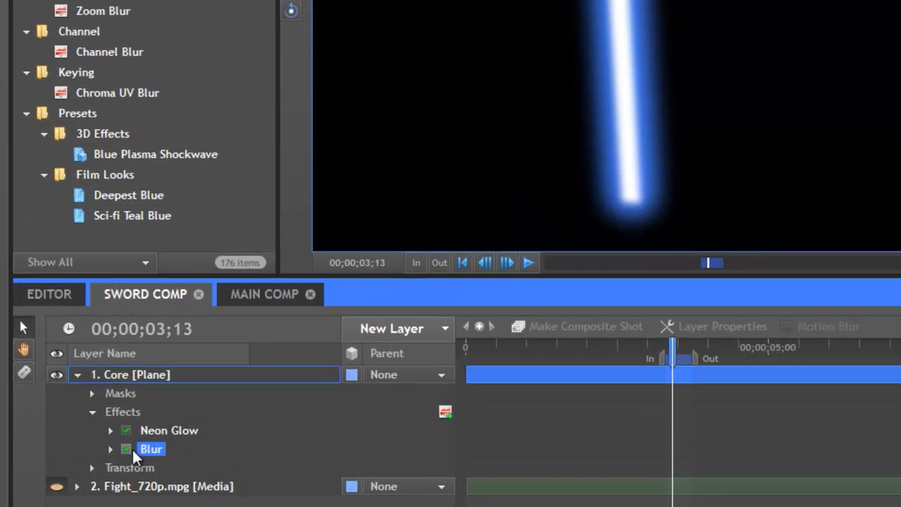
drag(131, 448, 114, 426)
click(110, 430)
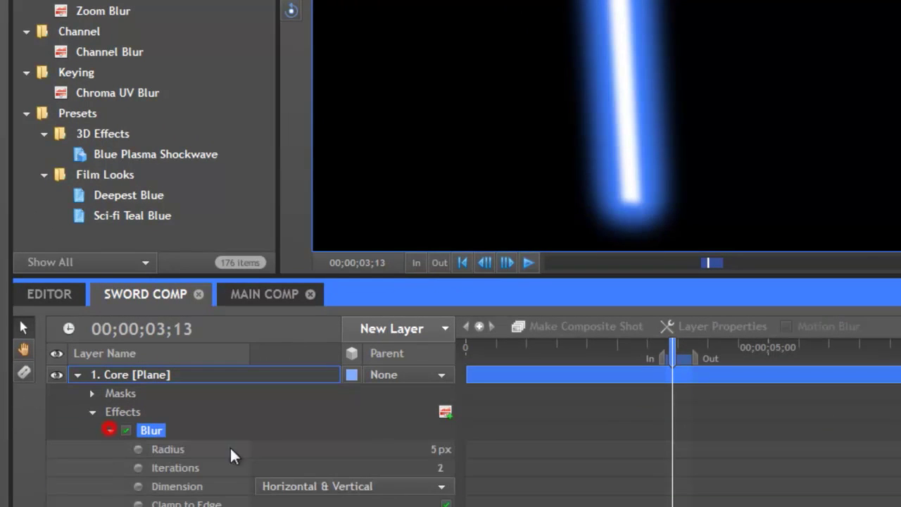
click(437, 454)
text(3)
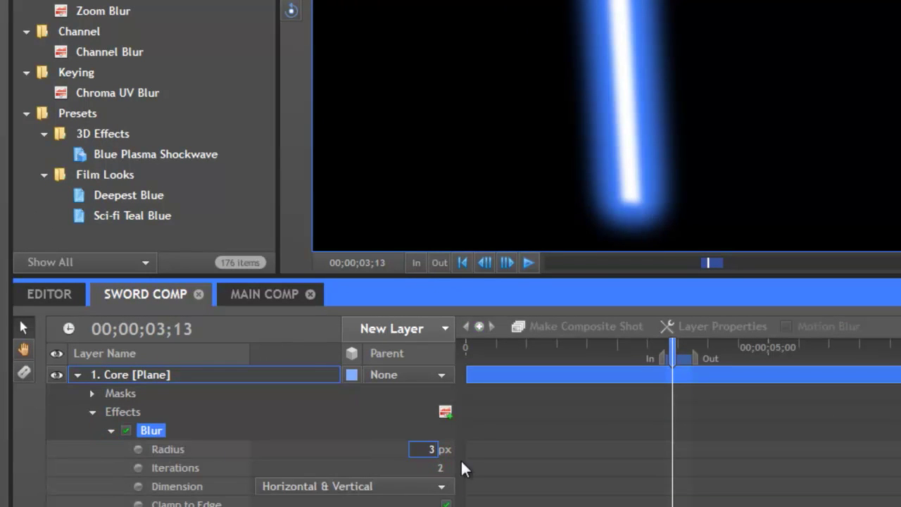
key(Return)
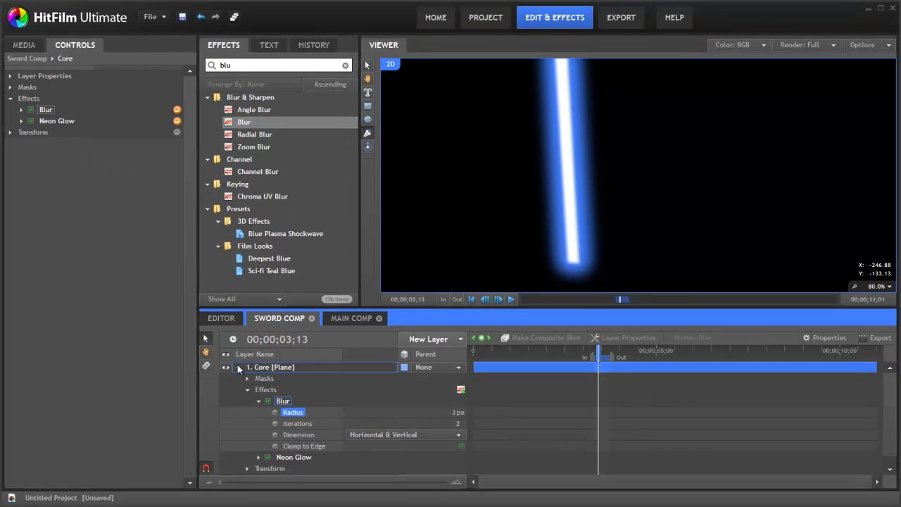
click(129, 372)
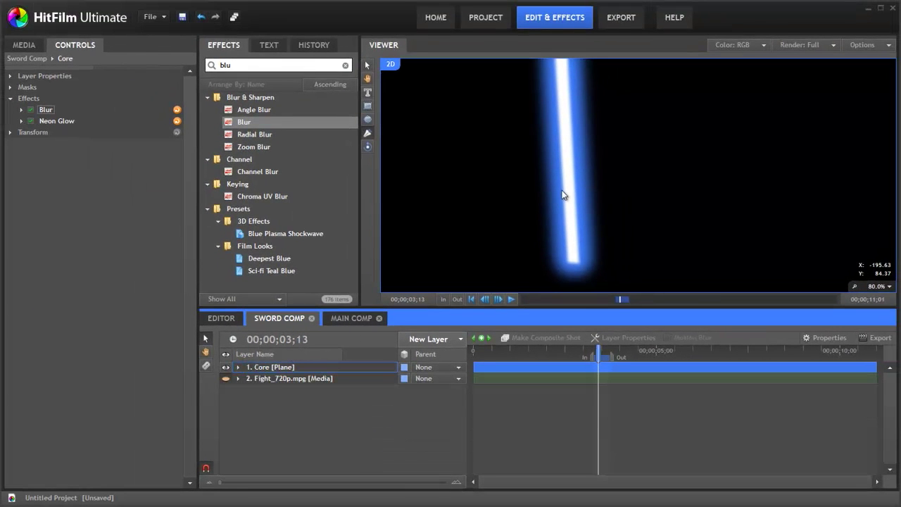
click(309, 368)
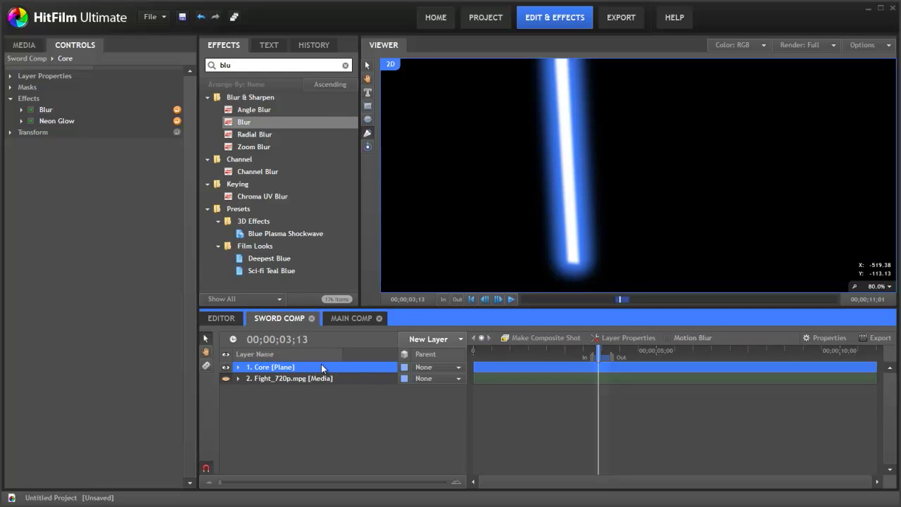
Duplicate the Core plane and widen the copy's Neon Glow to Expansion 115, Radius 112
key(ctrl+d)
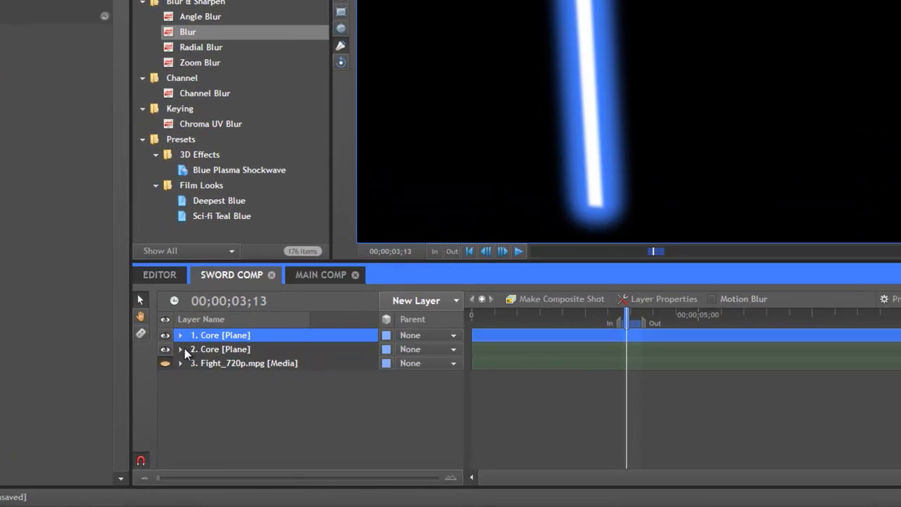
click(180, 349)
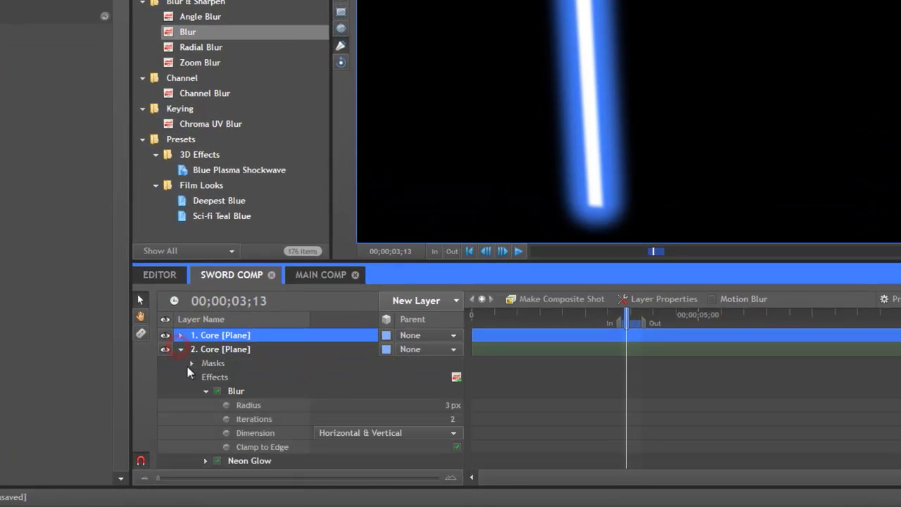
click(206, 391)
click(206, 405)
scroll(209, 410, down, 1)
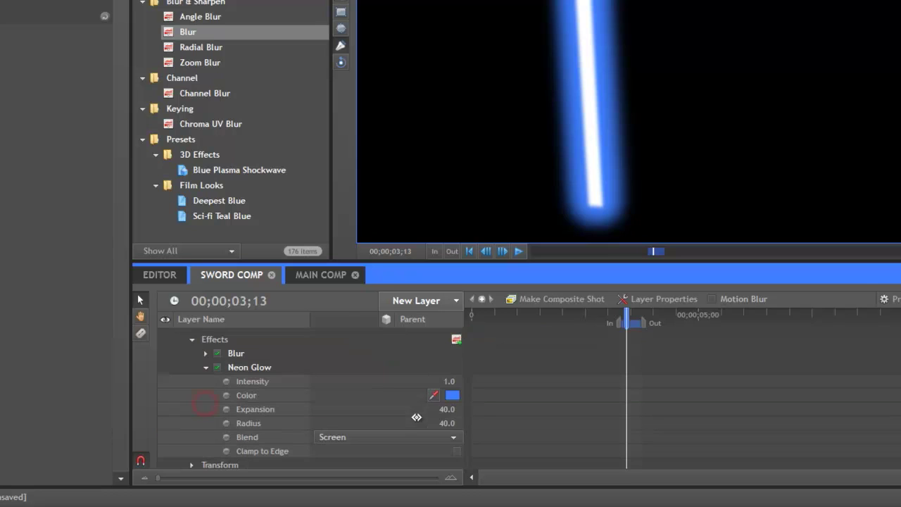
drag(447, 414, 477, 422)
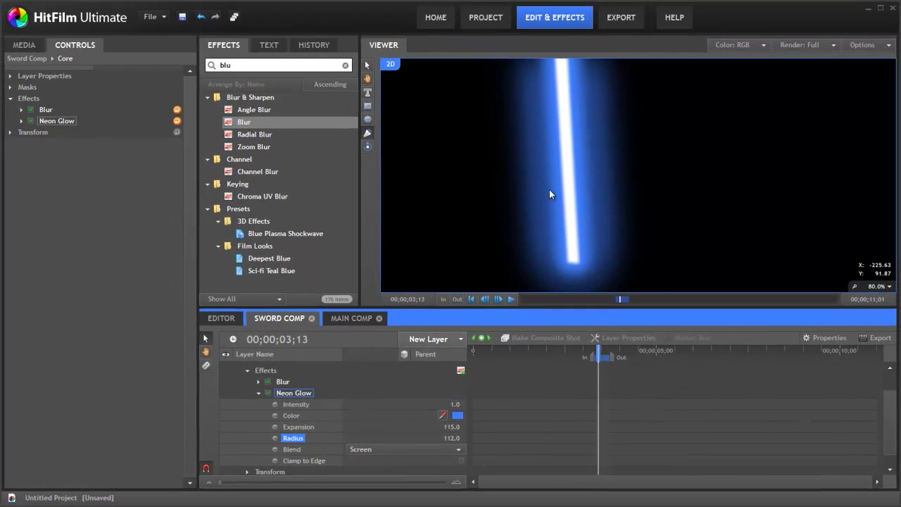
scroll(245, 382, up, 2)
click(239, 379)
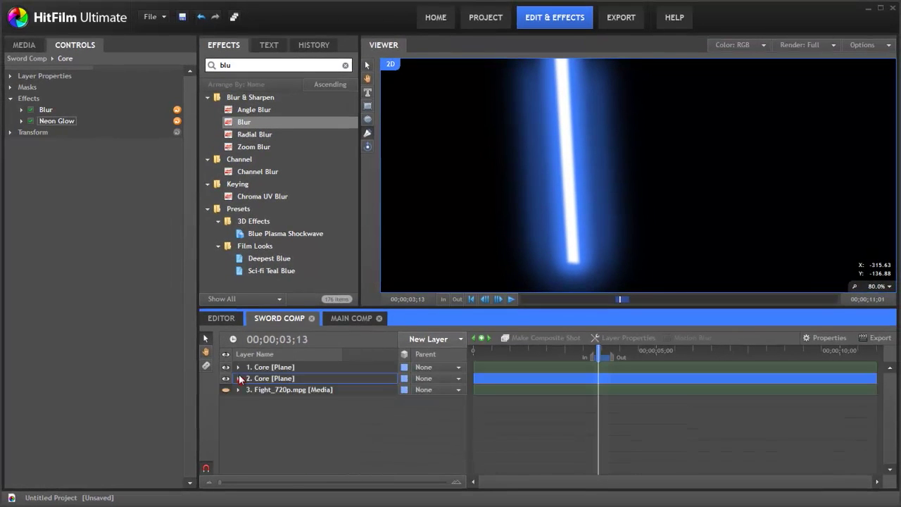
Tighten the first Core's Neon Glow to Expansion 31 and Radius 38
click(239, 368)
click(248, 390)
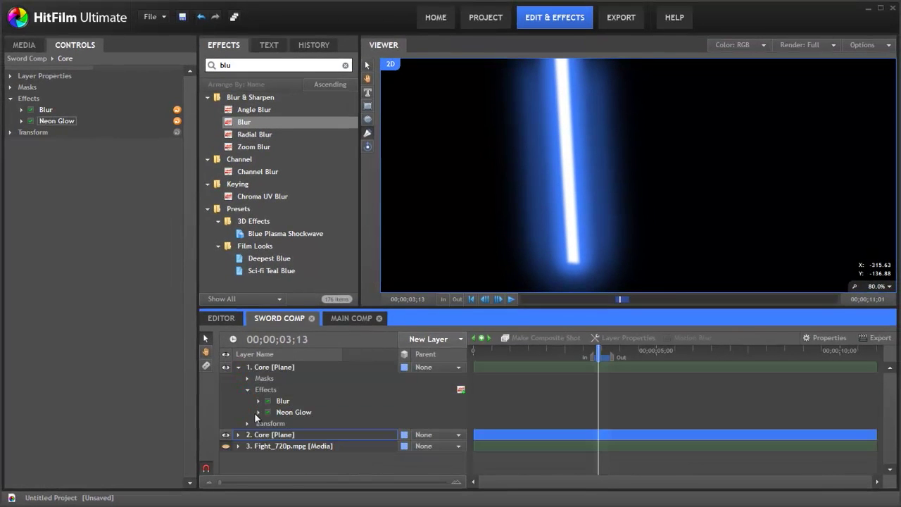
click(258, 412)
scroll(264, 401, down, 1)
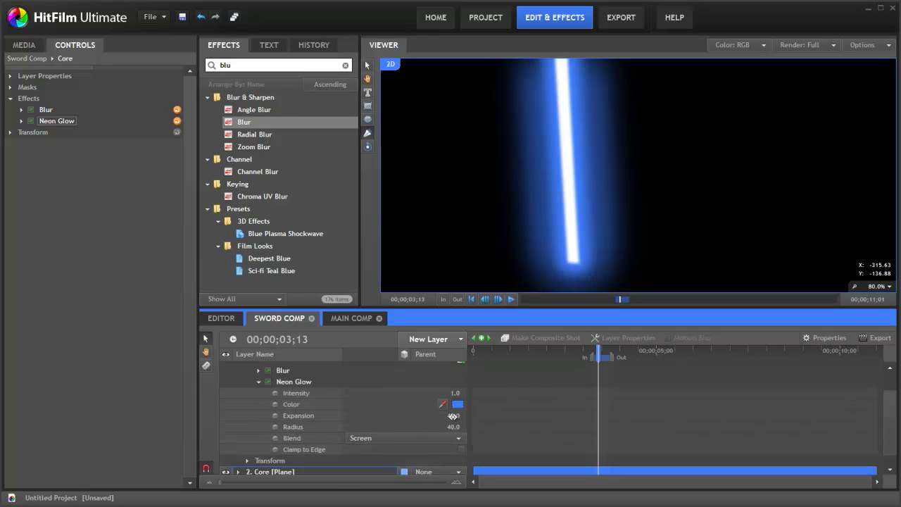
drag(455, 416, 451, 418)
click(456, 393)
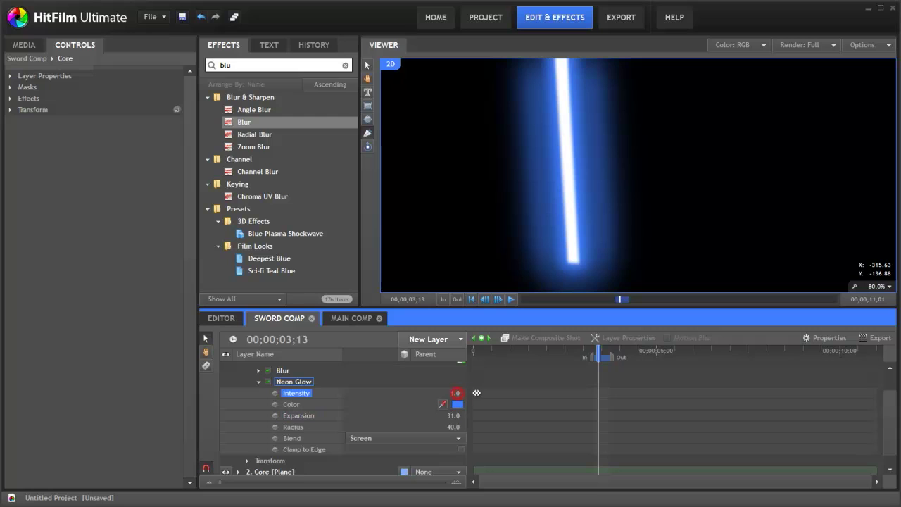
drag(459, 424, 455, 427)
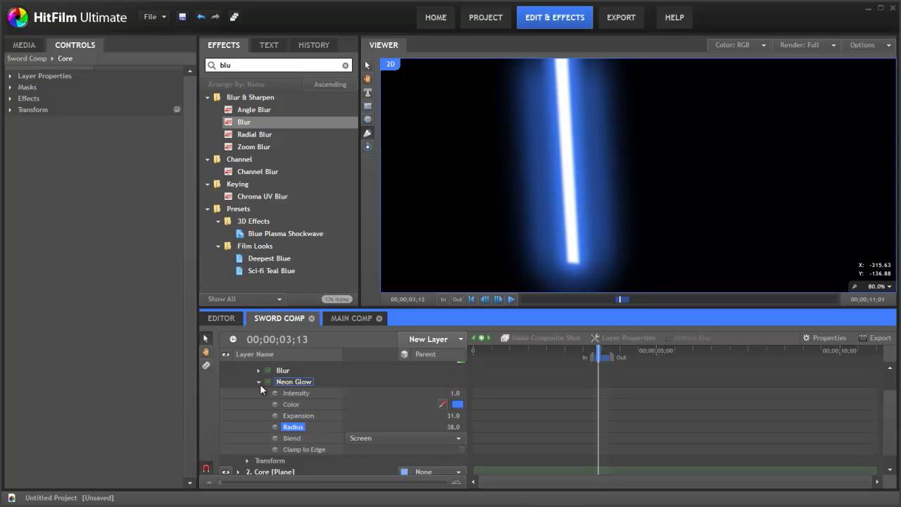
click(259, 382)
Lower the second Core's Neon Glow intensity to 0.9
click(239, 432)
scroll(291, 436, down, 2)
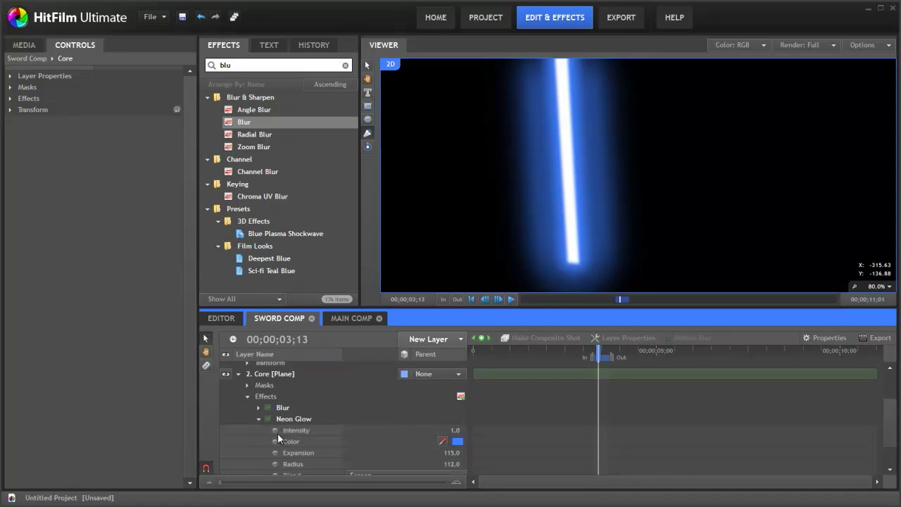
click(451, 430)
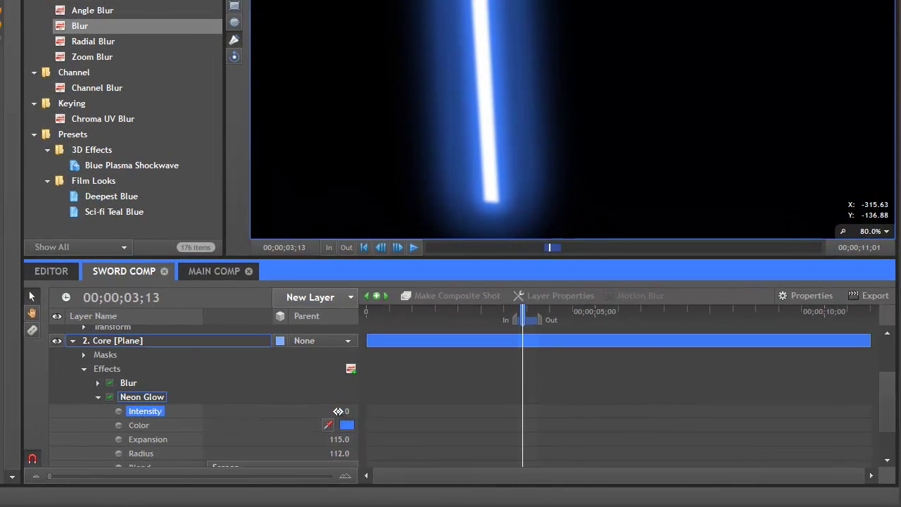
drag(338, 411, 337, 411)
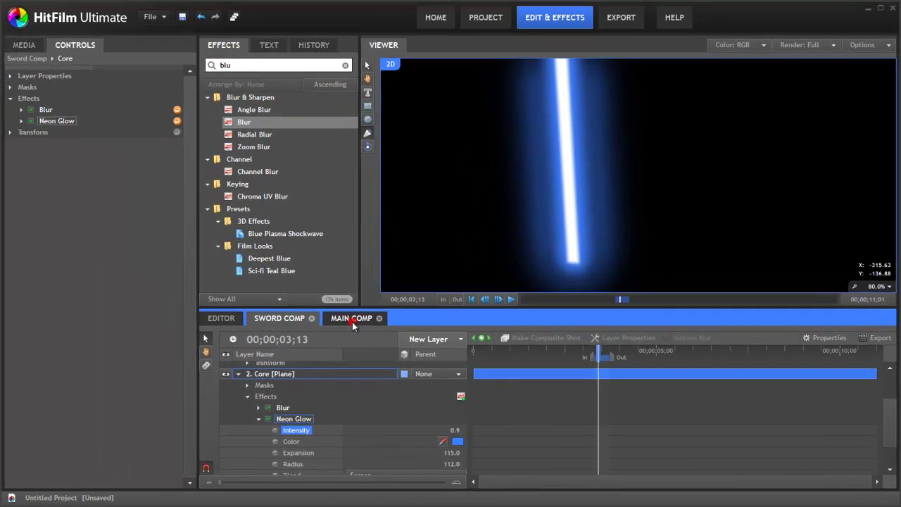
Switch to Main Comp to view the layered blue saber over the fight footage
click(352, 319)
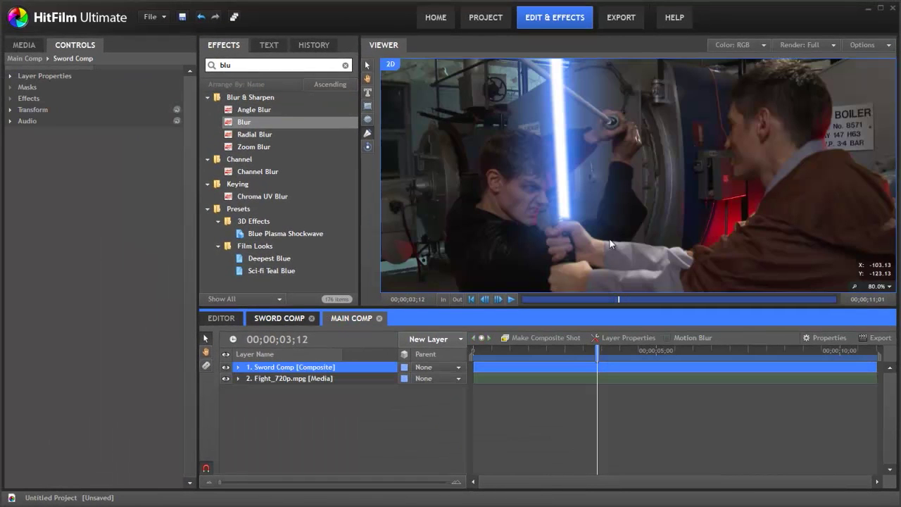